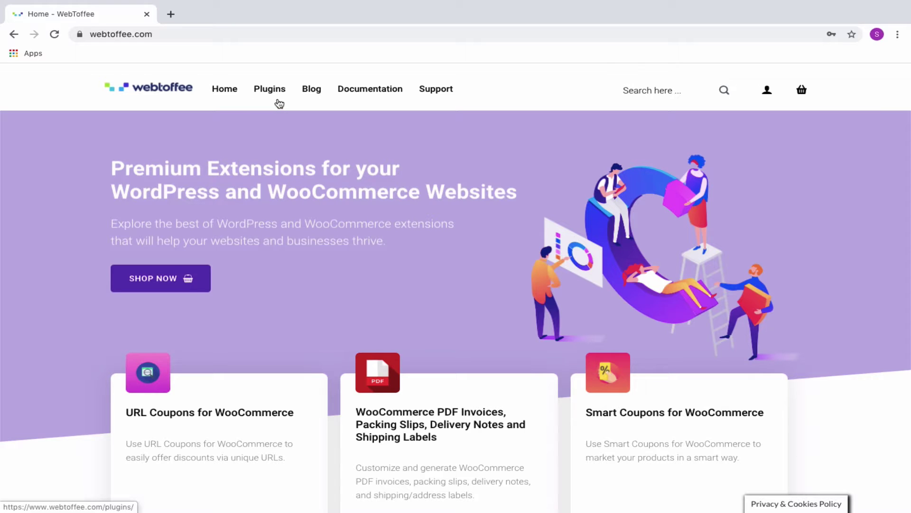
- Open the Smart Coupons for WooCommerce product page listing the $69, $99 and $199 licences
{"action": "scroll", "coordinate": [501, 355], "scroll_direction": "down", "scroll_amount": 3}
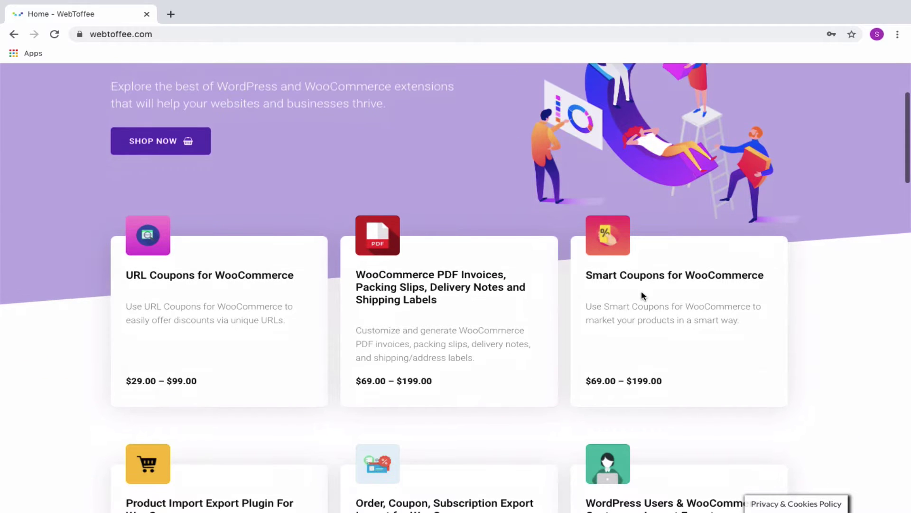
{"action": "left_click", "coordinate": [676, 289]}
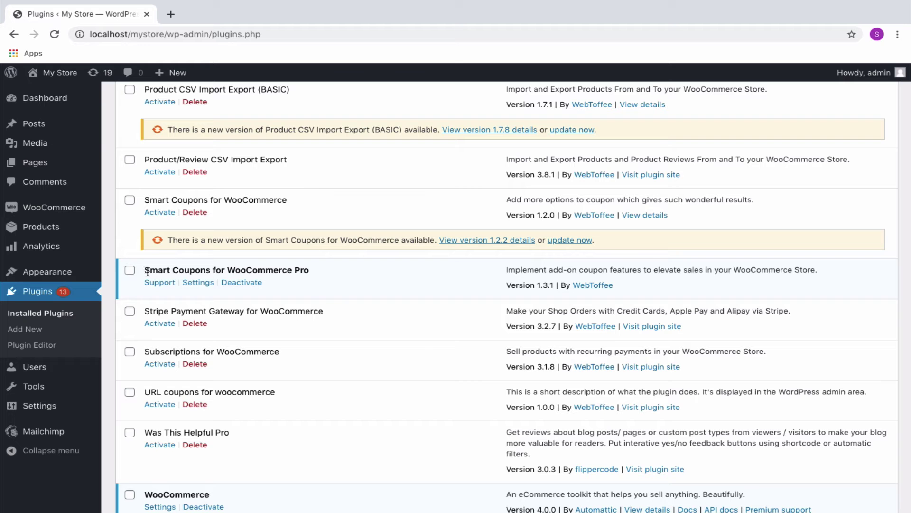
- Start a new coupon named flat20 with the description 'Limited Period Offers'
{"action": "left_click_drag", "start_coordinate": [145, 269], "coordinate": [290, 264]}
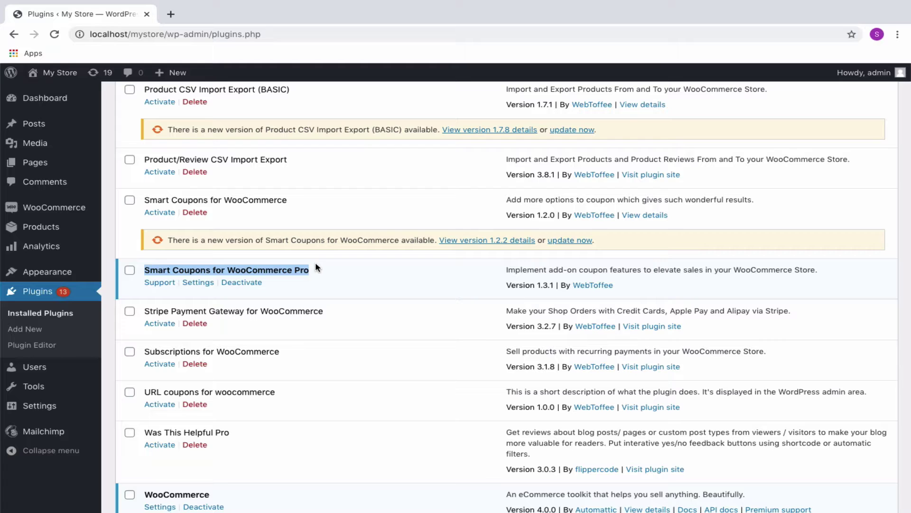
{"action": "mouse_move", "coordinate": [75, 210]}
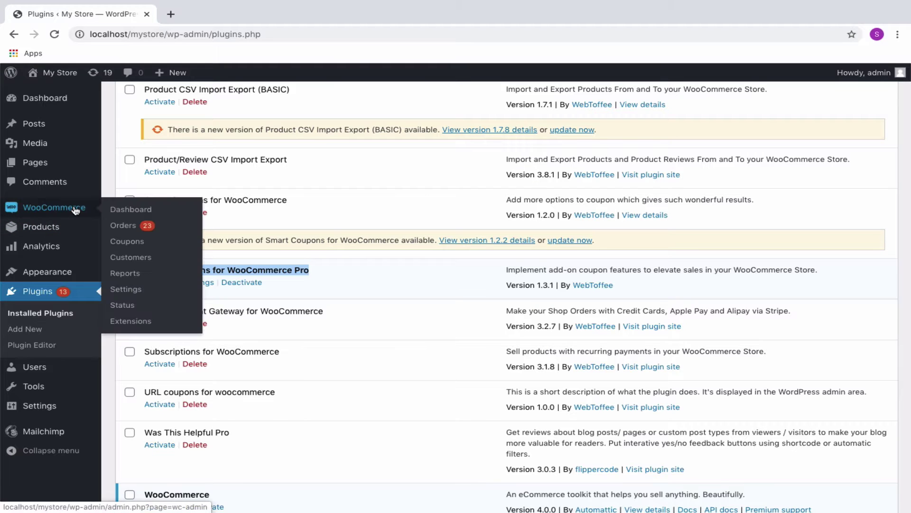
{"action": "left_click", "coordinate": [136, 242]}
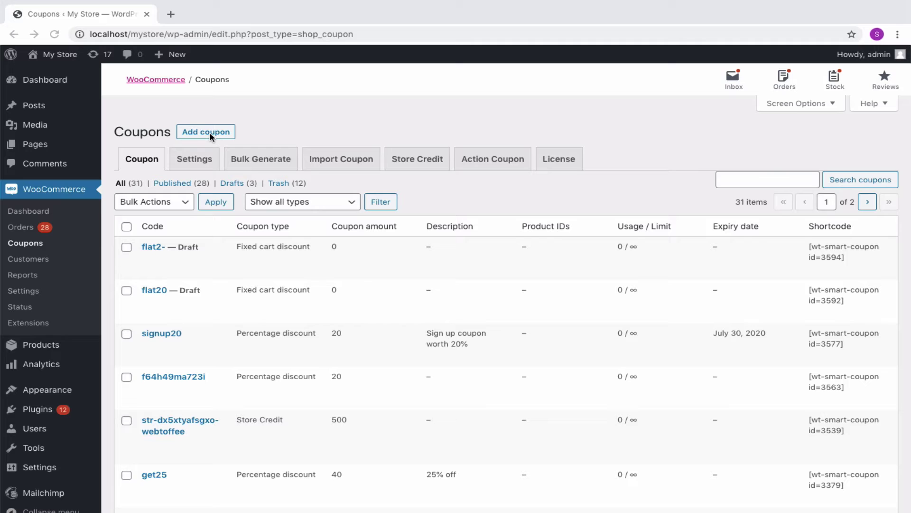
{"action": "left_click", "coordinate": [209, 132]}
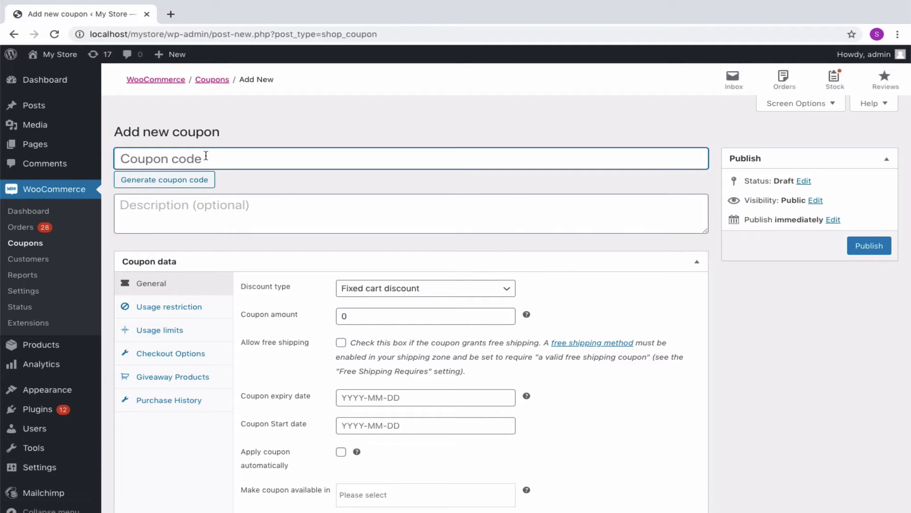
{"action": "type", "text": "flat20"}
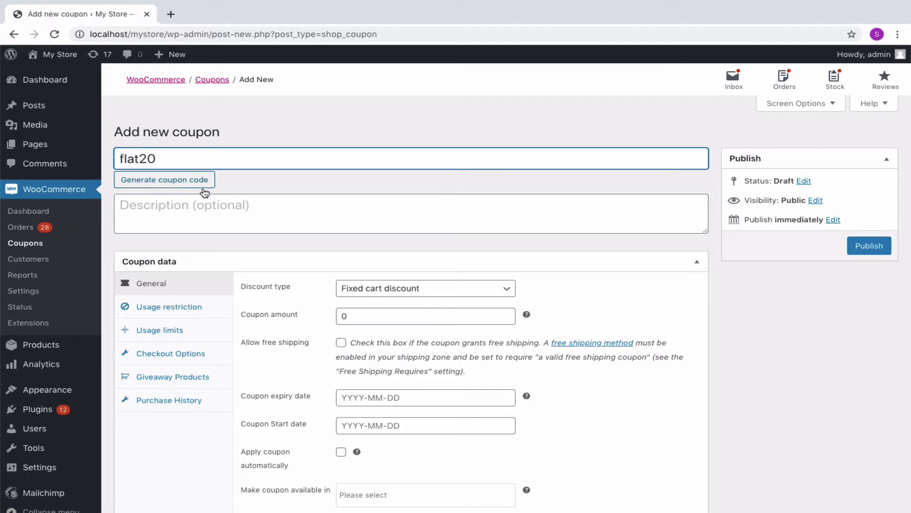
{"action": "left_click", "coordinate": [202, 205]}
{"action": "type", "text": "Limited Period Offers"}
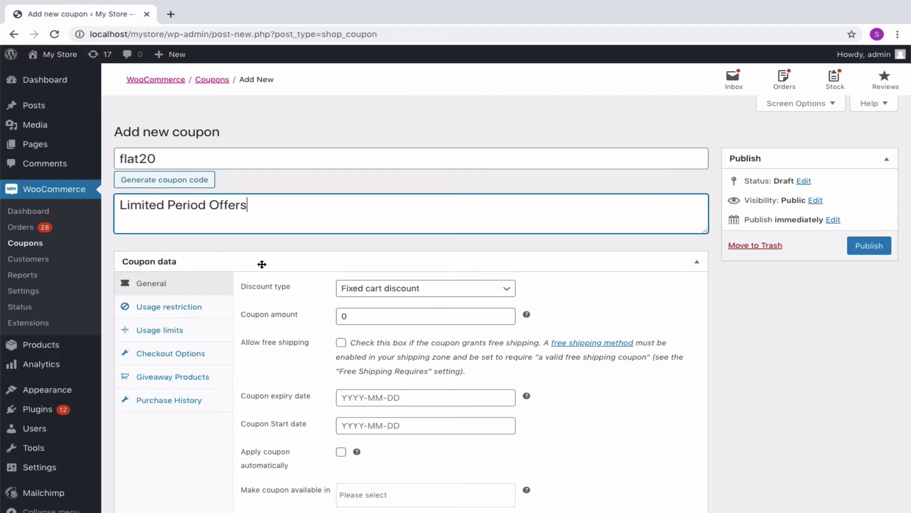
- Give flat20 a 20 percentage discount expiring 2020-04-30, then publish it
{"action": "scroll", "coordinate": [260, 263], "scroll_direction": "down", "scroll_amount": 2}
{"action": "left_click", "coordinate": [358, 247]}
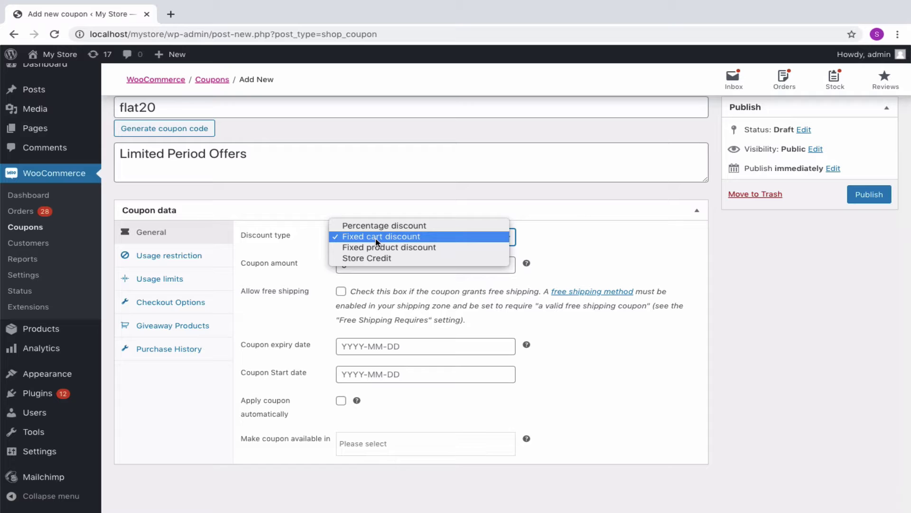
{"action": "left_click", "coordinate": [361, 224]}
{"action": "double_click", "coordinate": [350, 262]}
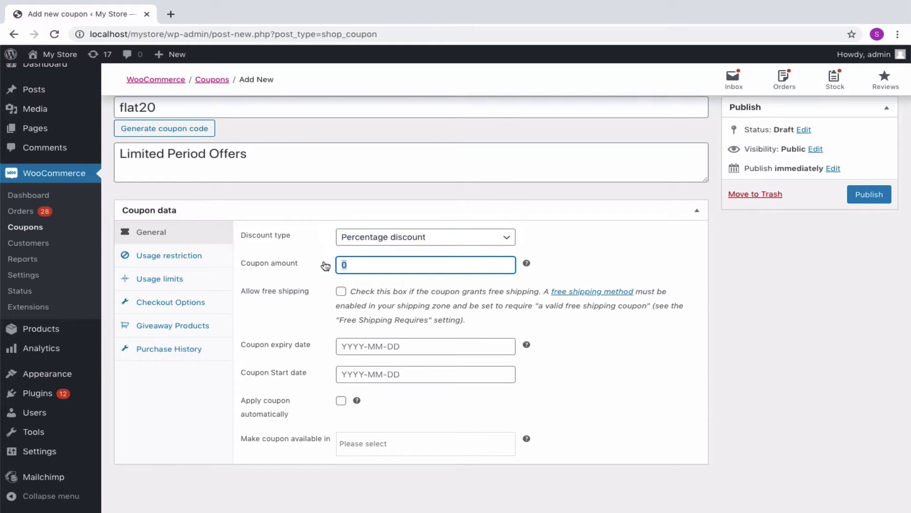
{"action": "type", "text": "20"}
{"action": "left_click", "coordinate": [371, 342]}
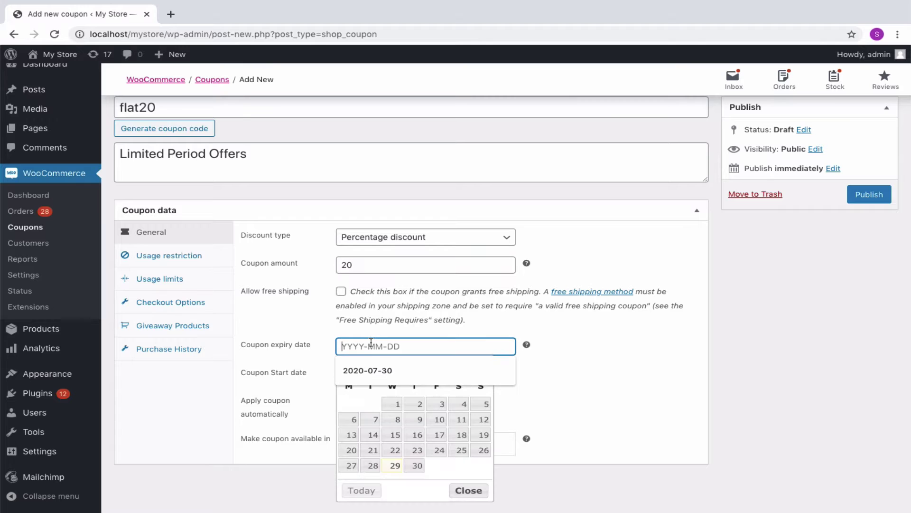
{"action": "left_click", "coordinate": [417, 465]}
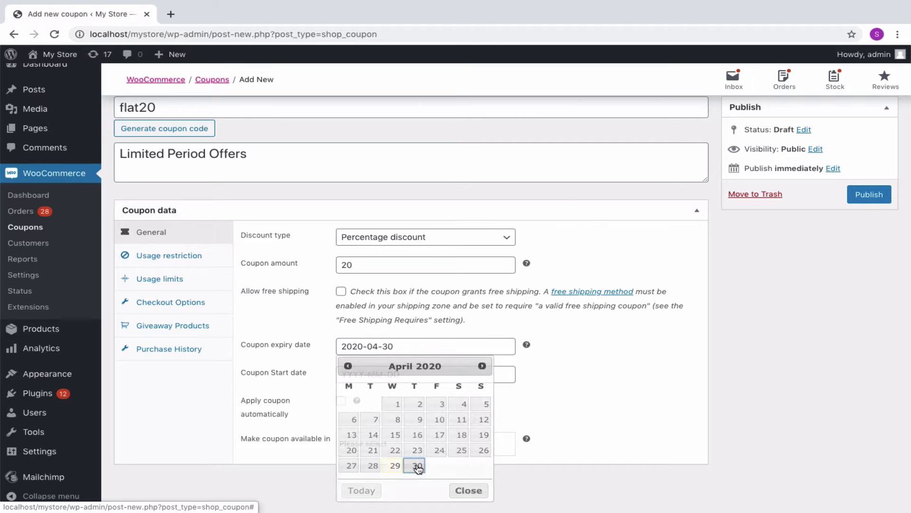
{"action": "left_click", "coordinate": [872, 198]}
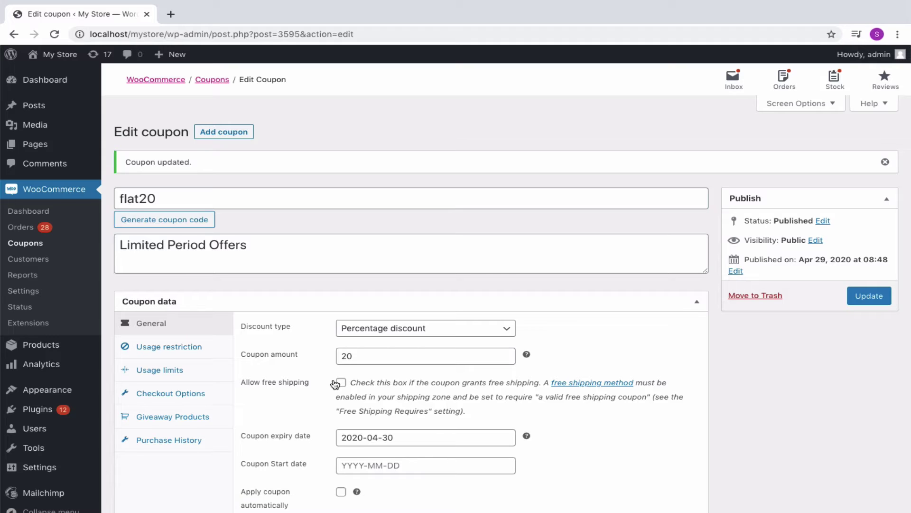
- Open Coupons > Settings > Coupon banners to see the 'FINAL HOURS! 20% OFF' preview
{"action": "left_click", "coordinate": [26, 244]}
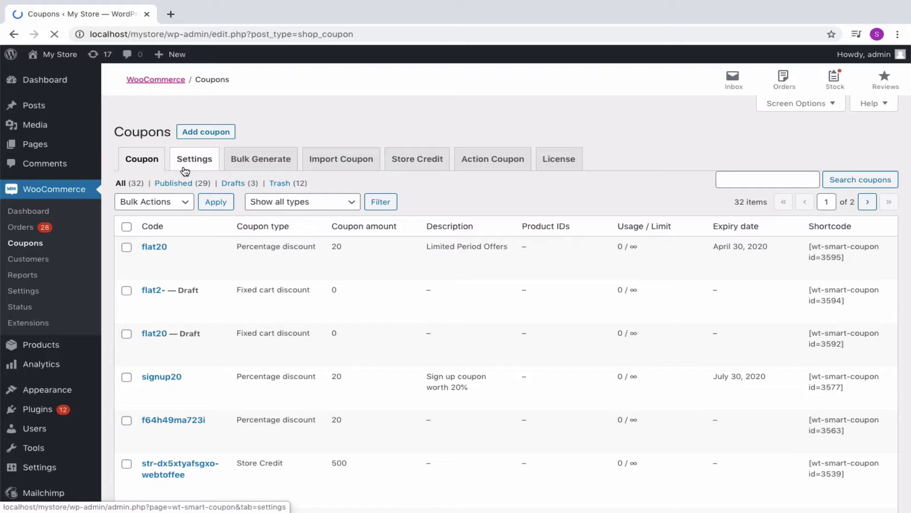
{"action": "left_click", "coordinate": [204, 171]}
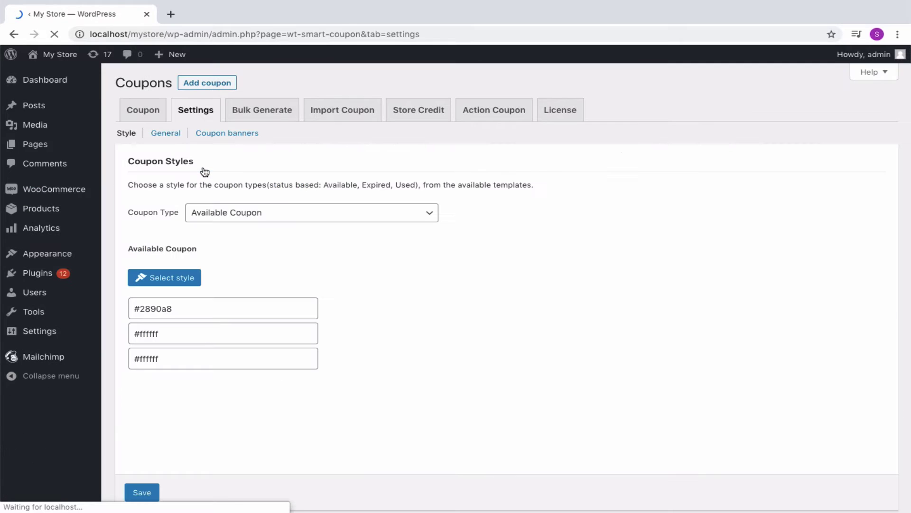
{"action": "left_click", "coordinate": [239, 134]}
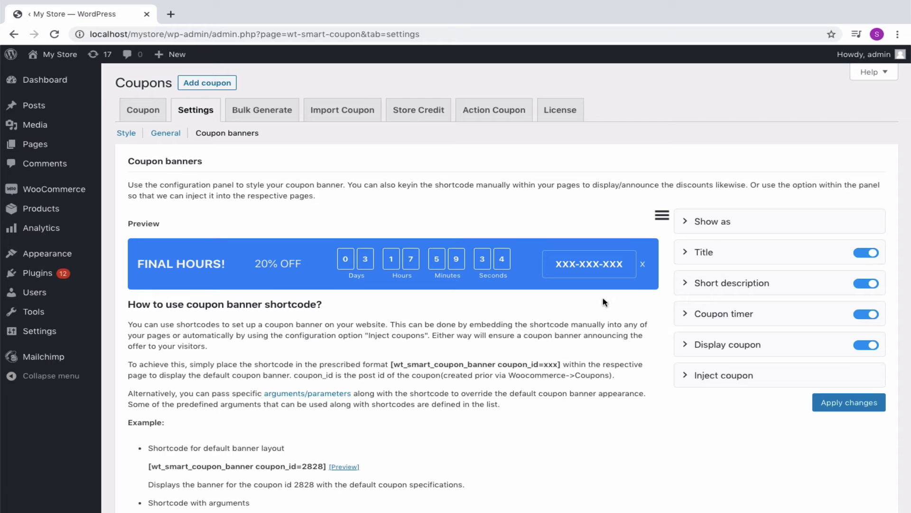
- Keep the coupon shown as a dismissable Bottom banner in the Show as settings
{"action": "left_click", "coordinate": [704, 225]}
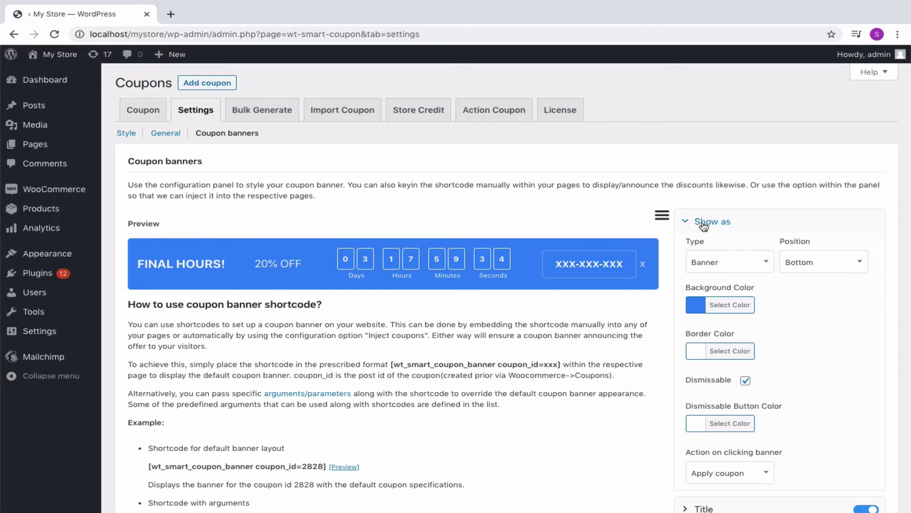
{"action": "left_click", "coordinate": [766, 261]}
{"action": "left_click", "coordinate": [750, 298]}
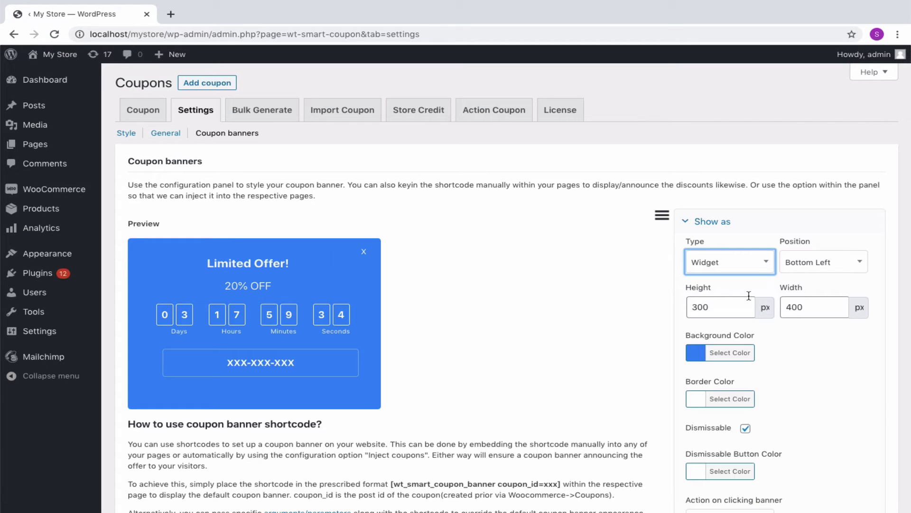
{"action": "left_click", "coordinate": [826, 262]}
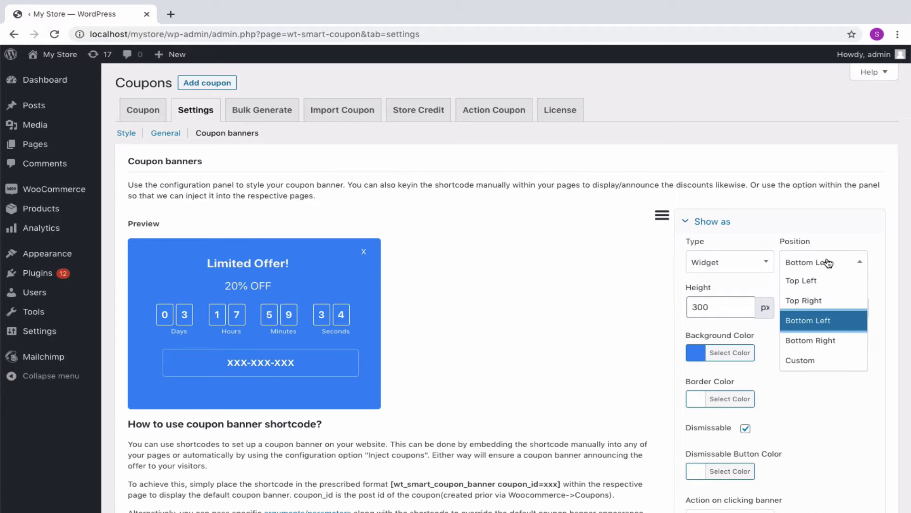
{"action": "left_click", "coordinate": [749, 264]}
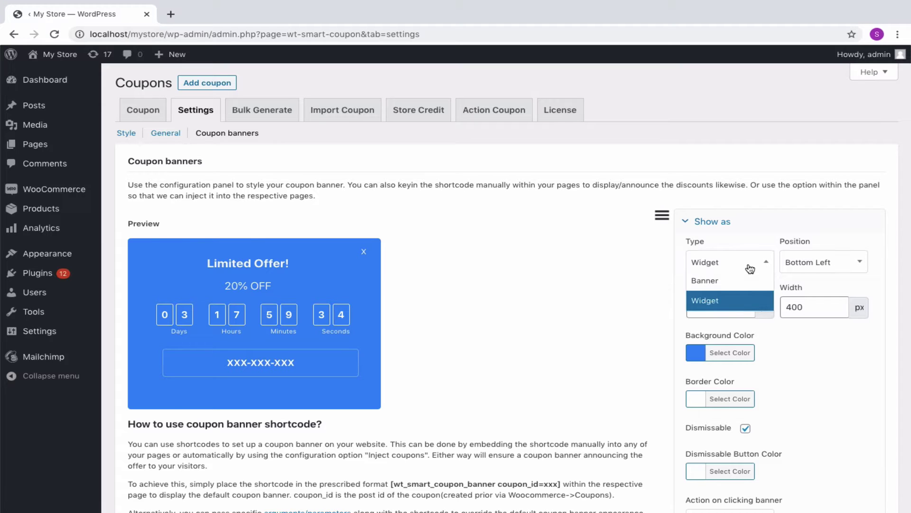
{"action": "left_click", "coordinate": [744, 280]}
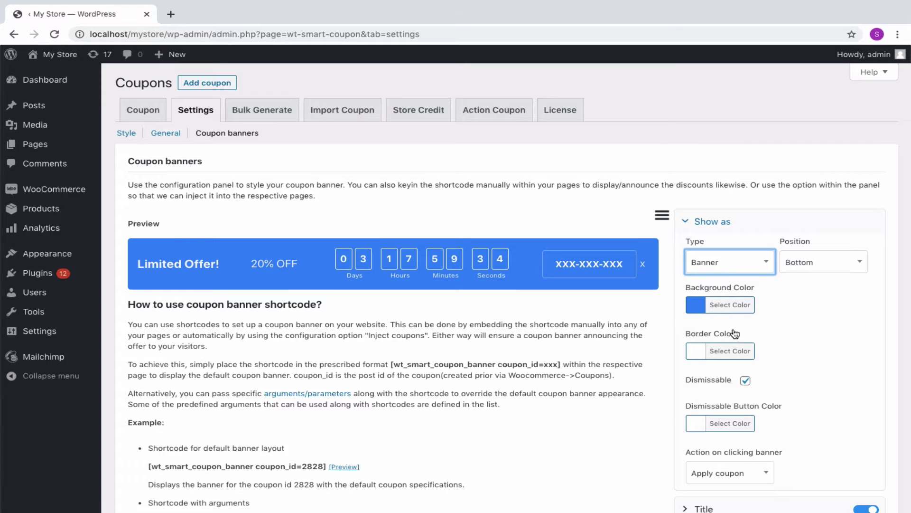
{"action": "left_click", "coordinate": [745, 380]}
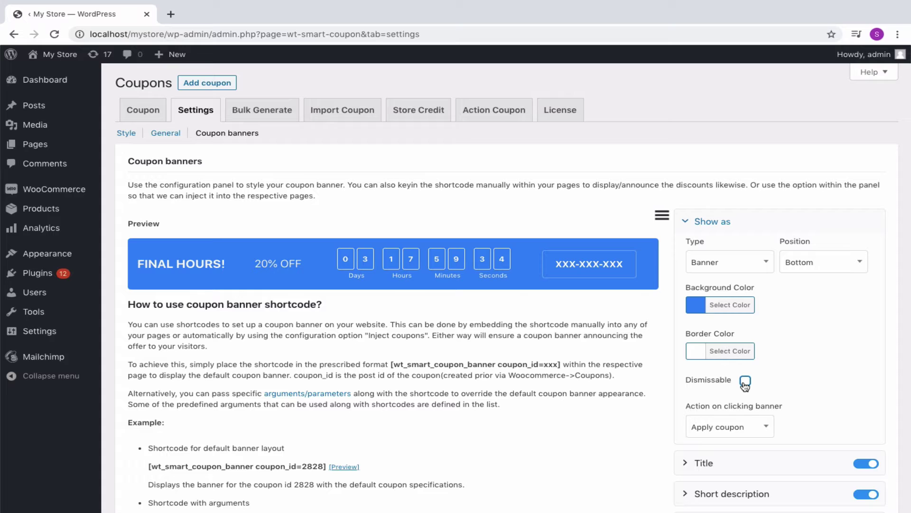
{"action": "left_click", "coordinate": [745, 380]}
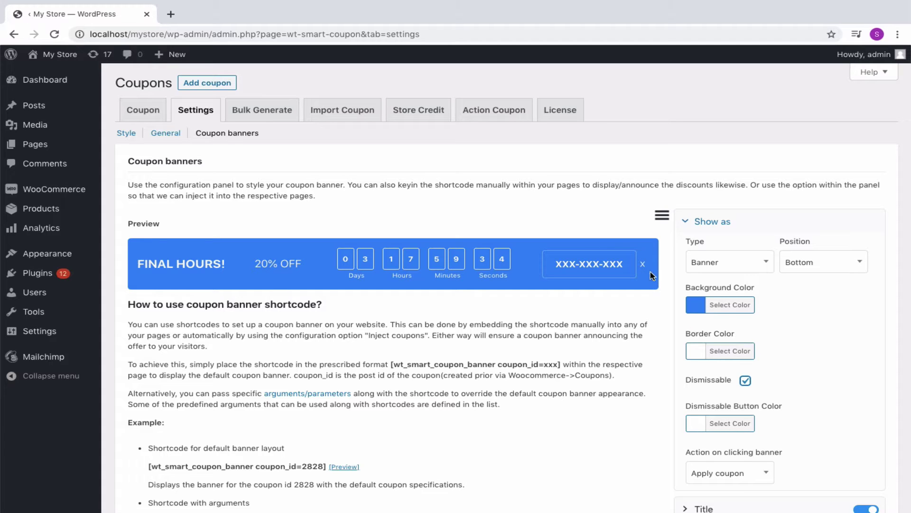
{"action": "left_click", "coordinate": [745, 380]}
{"action": "left_click", "coordinate": [745, 381]}
- Set 'Action on clicking banner' to Apply coupon instead of a URL redirect
{"action": "scroll", "coordinate": [712, 409], "scroll_direction": "down", "scroll_amount": 2}
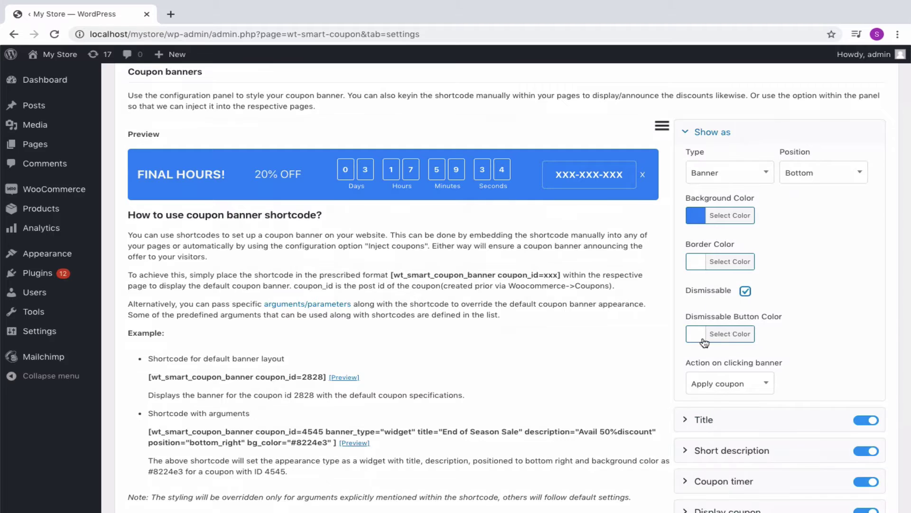
{"action": "left_click", "coordinate": [766, 387]}
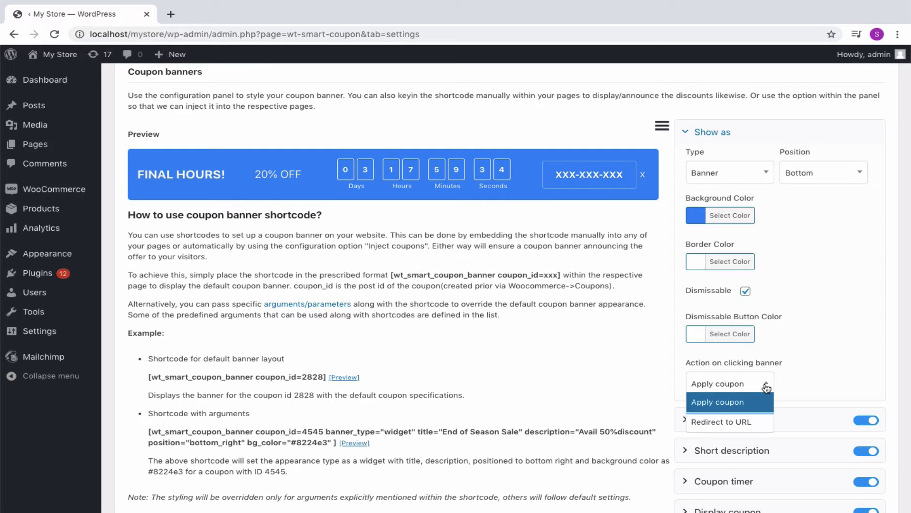
{"action": "left_click", "coordinate": [746, 422]}
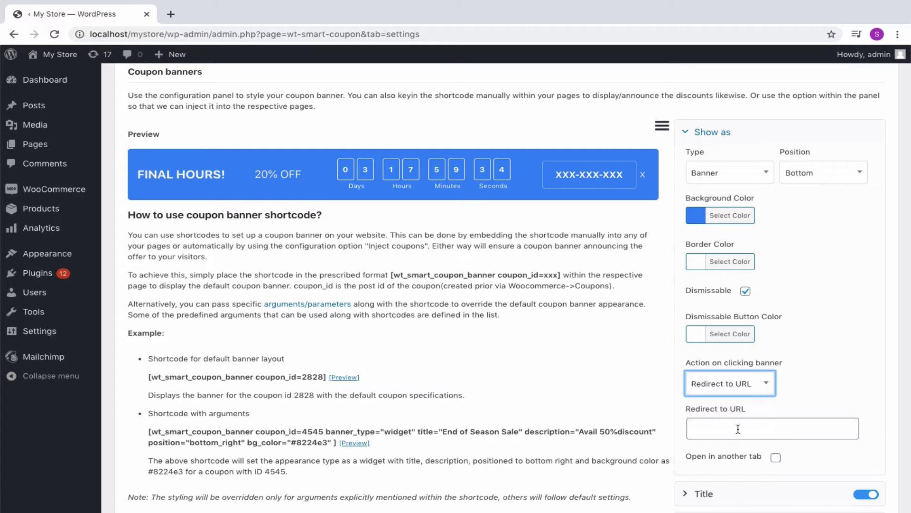
{"action": "left_click", "coordinate": [739, 428]}
{"action": "scroll", "coordinate": [739, 429], "scroll_direction": "down", "scroll_amount": 1}
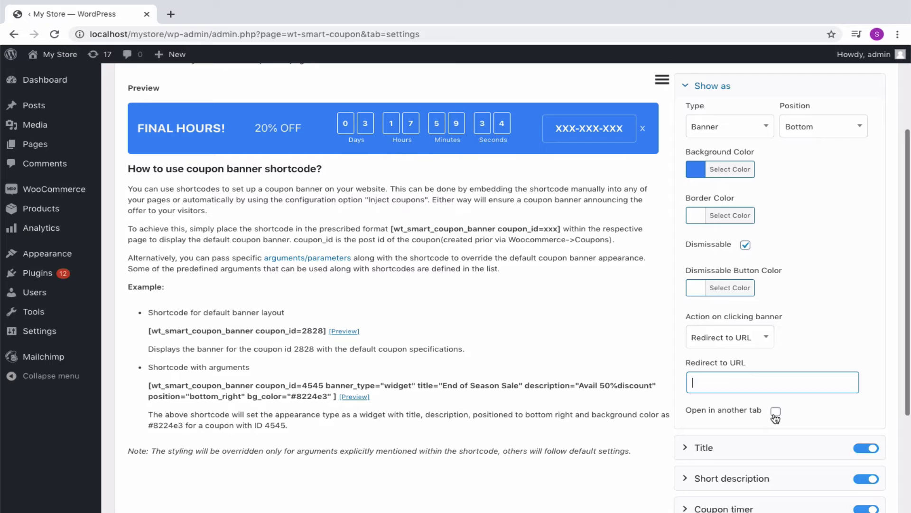
{"action": "left_click", "coordinate": [776, 411]}
{"action": "left_click", "coordinate": [710, 338]}
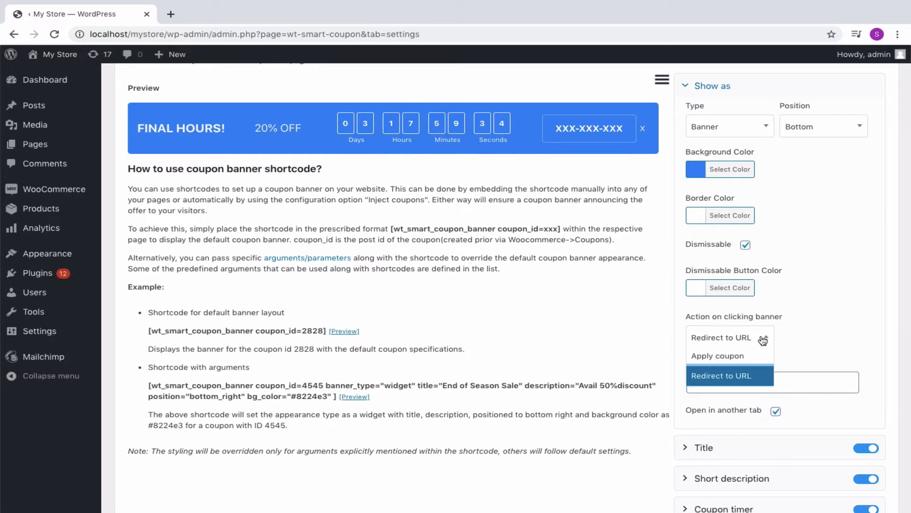
{"action": "left_click", "coordinate": [698, 354]}
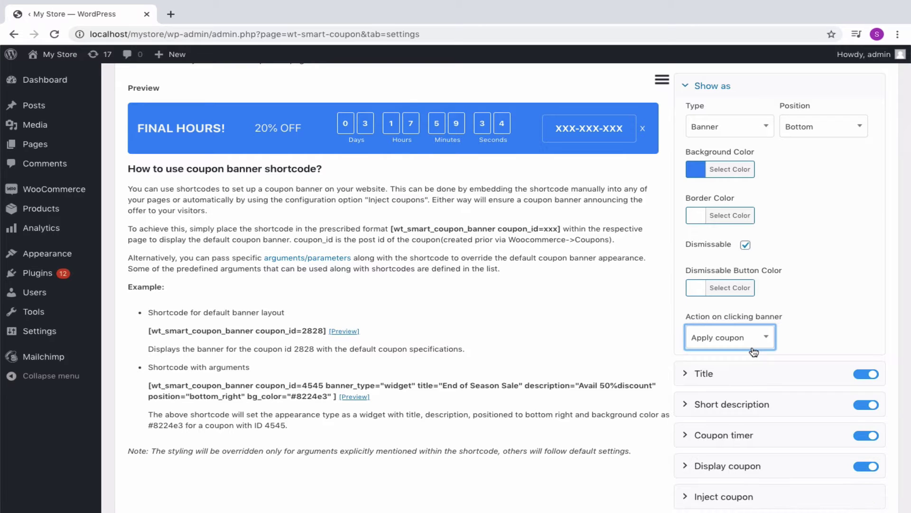
- Replace the banner title with 'Limited Offer!', keeping the title and 20% OFF description visible
{"action": "left_click", "coordinate": [705, 375]}
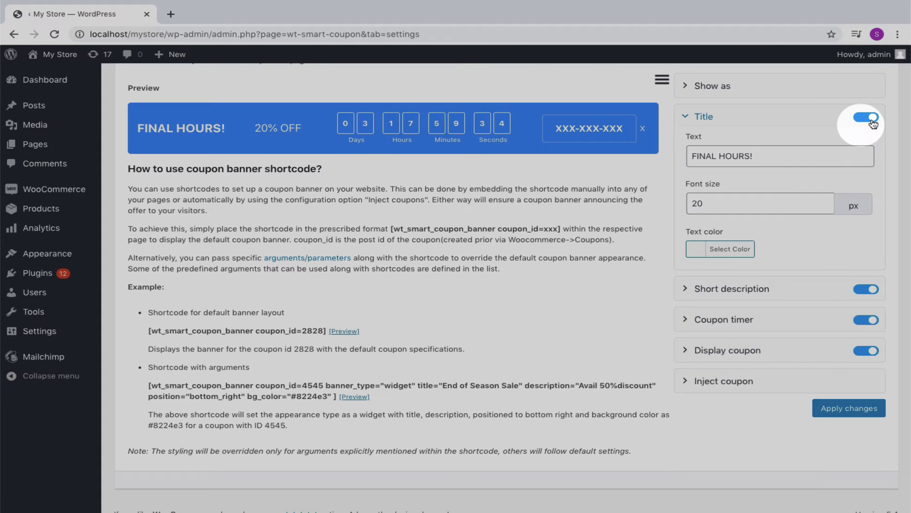
{"action": "left_click", "coordinate": [869, 119]}
{"action": "left_click", "coordinate": [871, 119]}
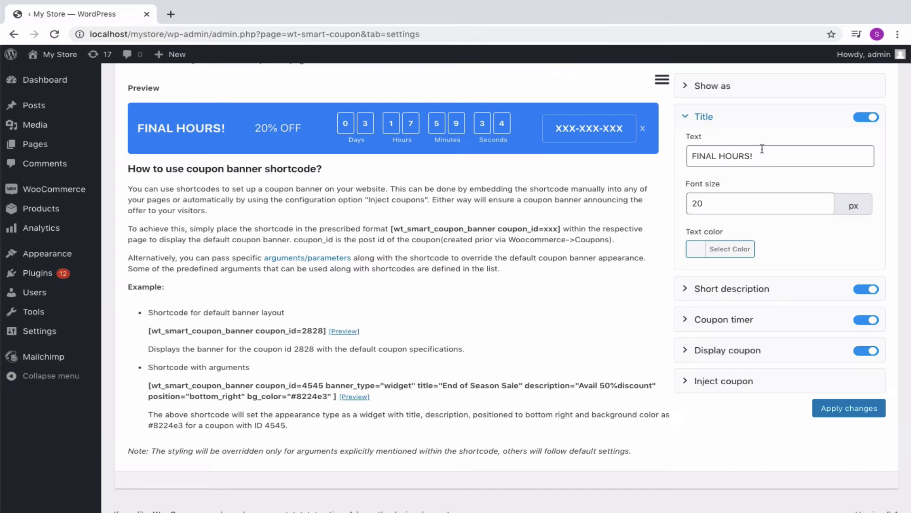
{"action": "left_click_drag", "start_coordinate": [754, 156], "coordinate": [679, 158]}
{"action": "type", "text": "Limited Offer!"}
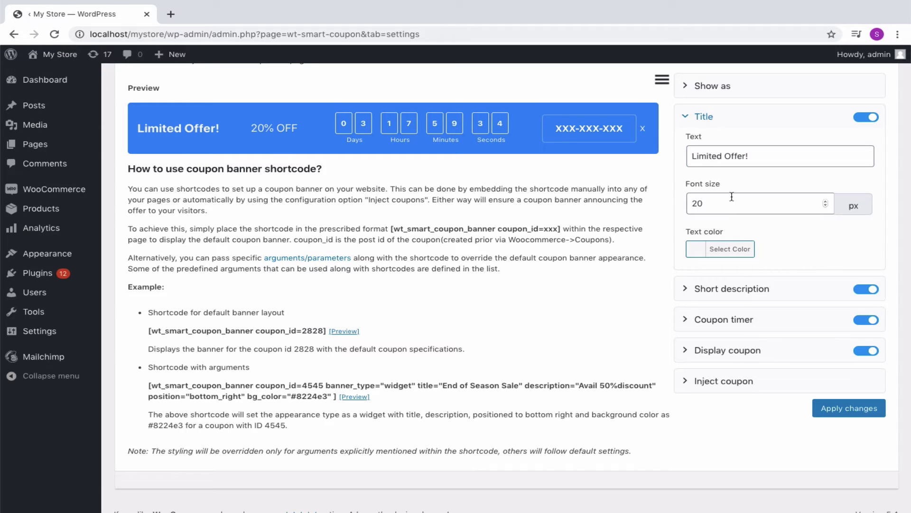
{"action": "left_click", "coordinate": [727, 203]}
{"action": "left_click", "coordinate": [742, 289]}
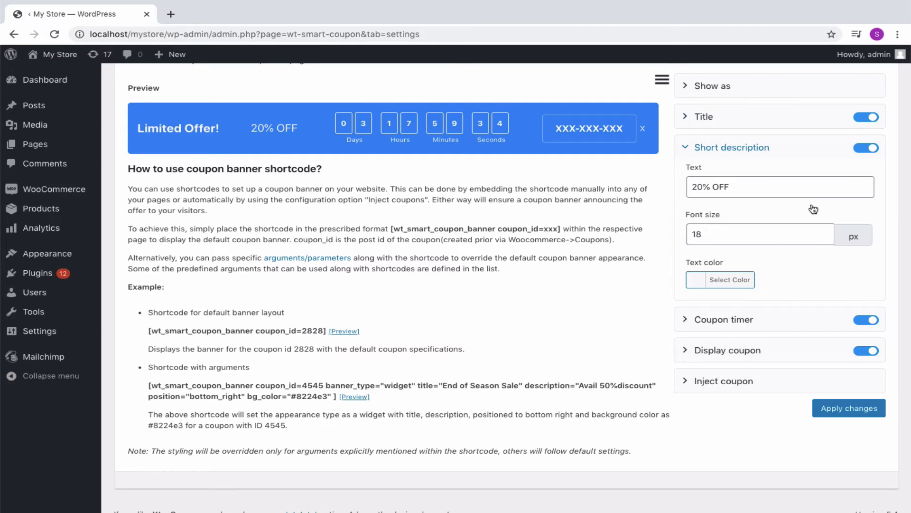
{"action": "left_click", "coordinate": [865, 151]}
{"action": "left_click", "coordinate": [865, 151]}
- Set the coupon timer font size to 16
{"action": "left_click", "coordinate": [710, 323]}
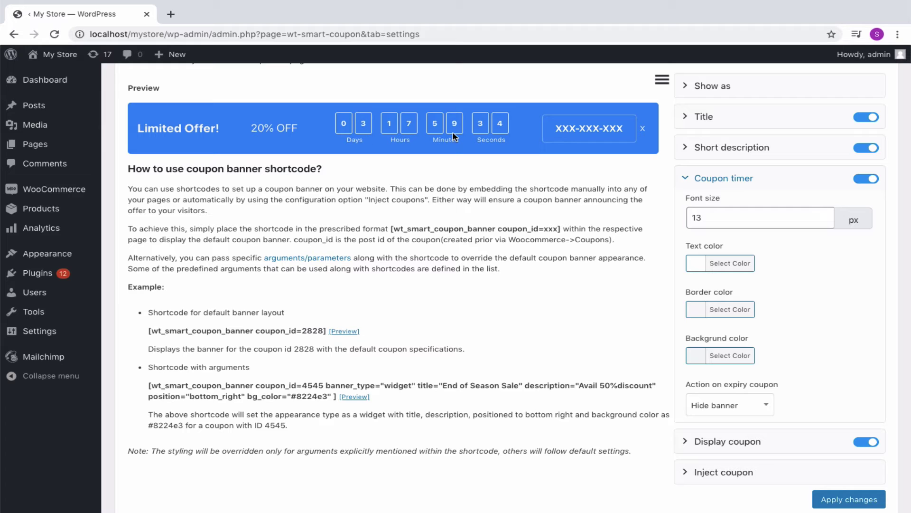
{"action": "left_click", "coordinate": [826, 216]}
{"action": "double_click", "coordinate": [826, 216]}
{"action": "double_click", "coordinate": [827, 217]}
{"action": "double_click", "coordinate": [826, 216]}
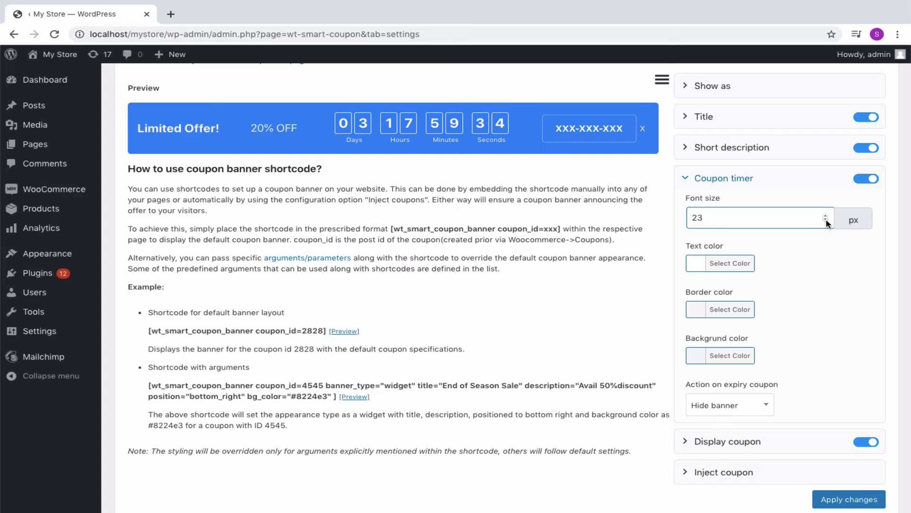
{"action": "double_click", "coordinate": [826, 217]}
{"action": "key", "text": "BackSpace"}
{"action": "key", "text": "BackSpace"}
{"action": "type", "text": "16"}
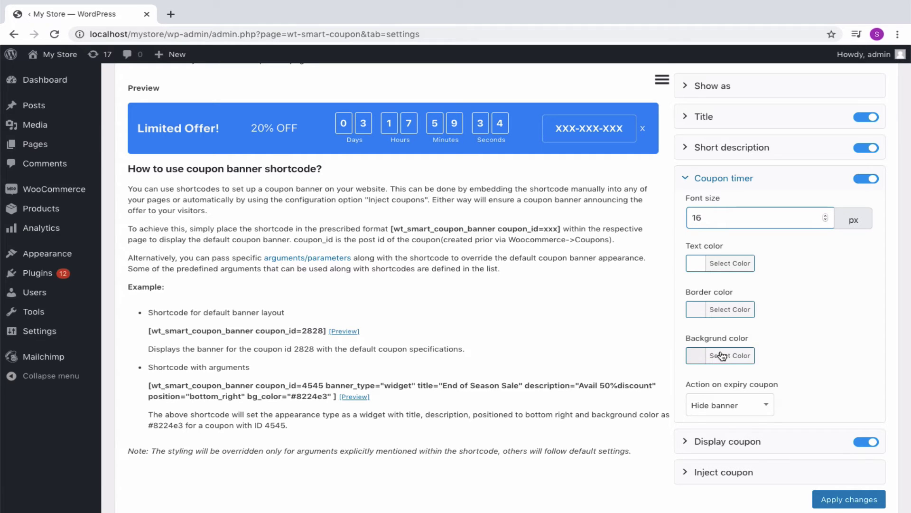
- Keep 'Action on expiry coupon' on Hide banner rather than custom expiry text
{"action": "scroll", "coordinate": [733, 358], "scroll_direction": "down", "scroll_amount": 1}
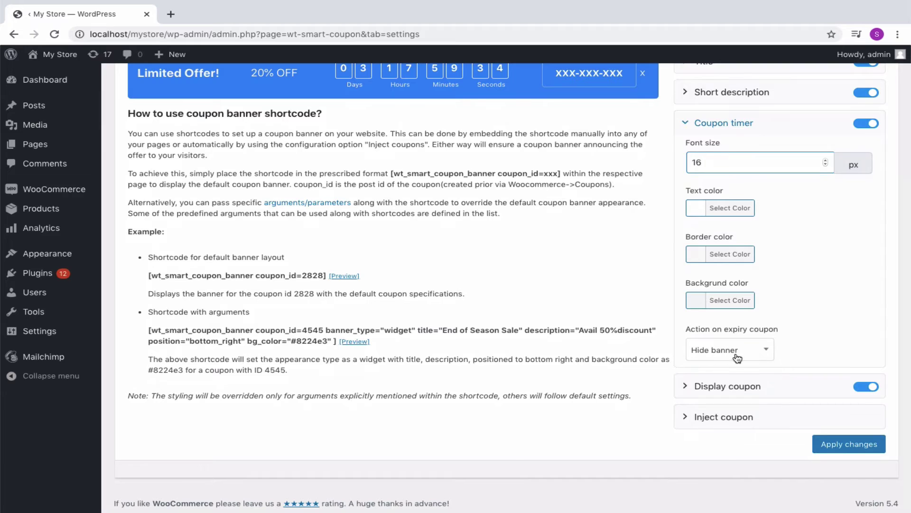
{"action": "left_click", "coordinate": [758, 358]}
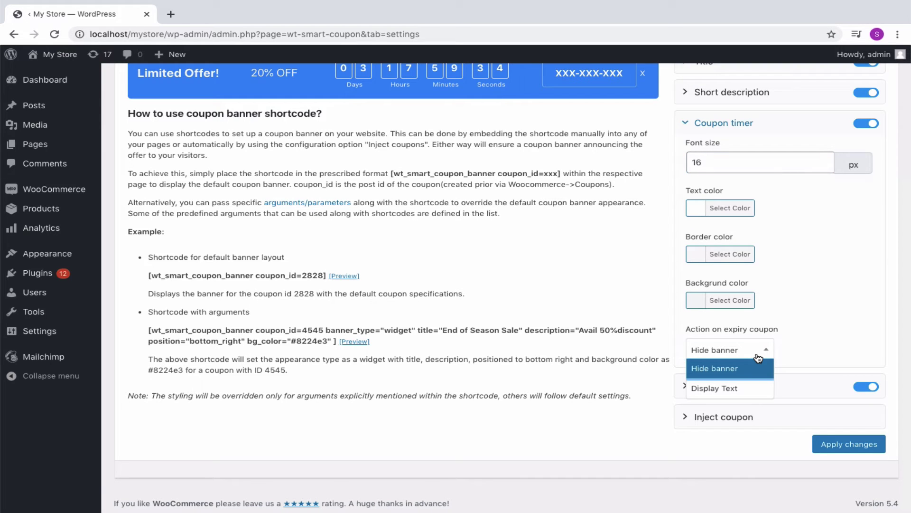
{"action": "left_click", "coordinate": [745, 388]}
{"action": "left_click", "coordinate": [743, 394]}
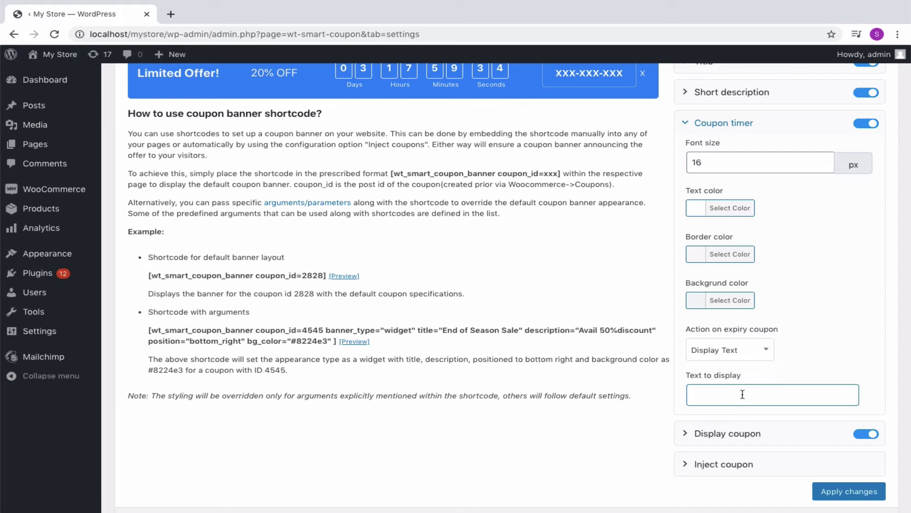
{"action": "left_click", "coordinate": [752, 356]}
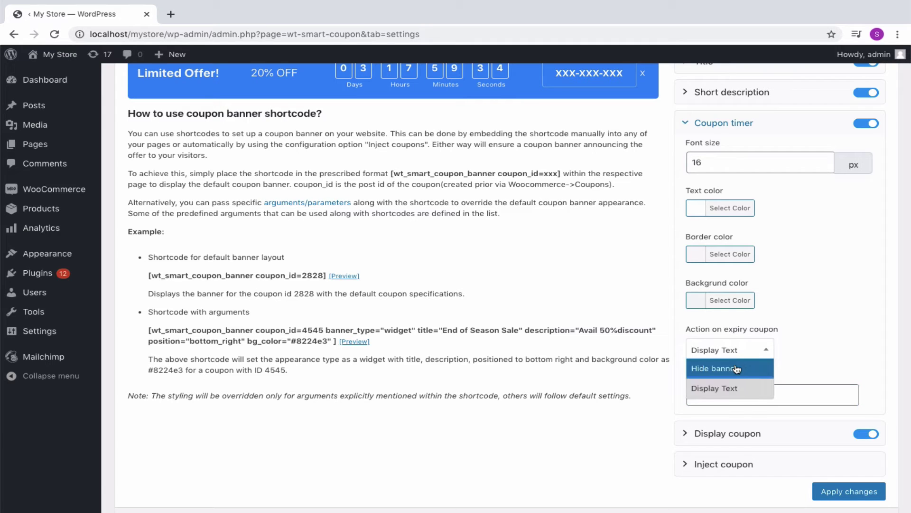
{"action": "left_click", "coordinate": [735, 365]}
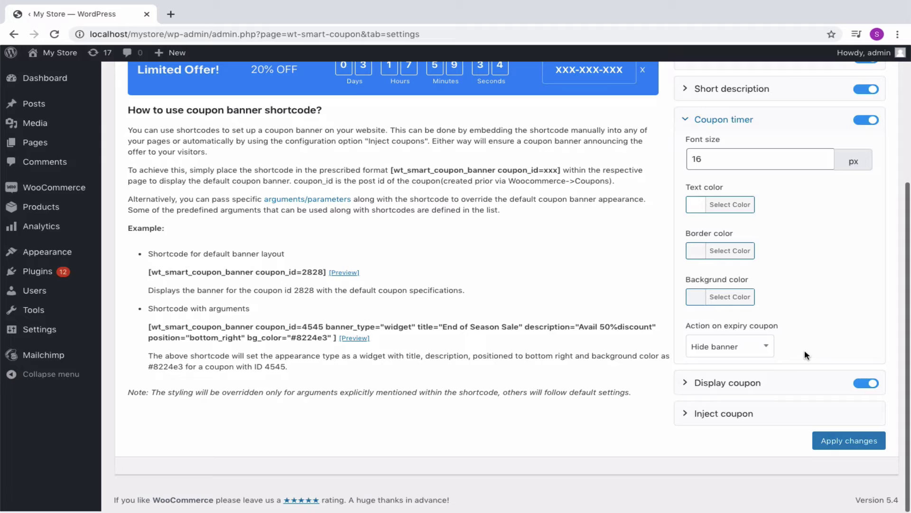
{"action": "left_click", "coordinate": [686, 387]}
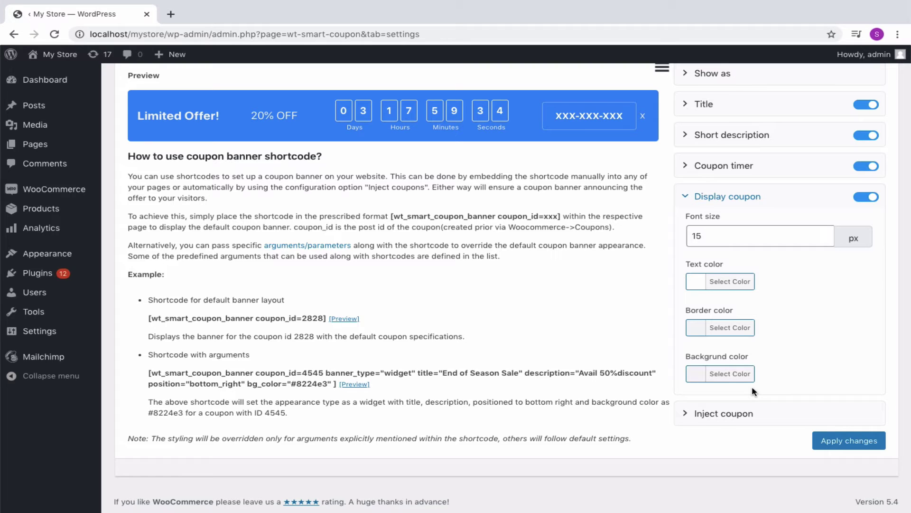
- Auto-inject the flat20 banner on Checkout, My account and Home pages and apply changes
{"action": "left_click", "coordinate": [688, 414]}
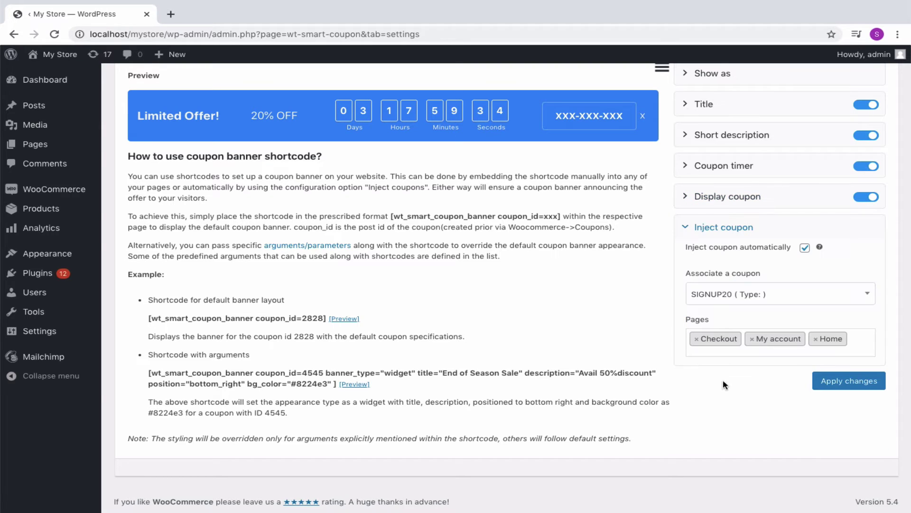
{"action": "left_click", "coordinate": [805, 248]}
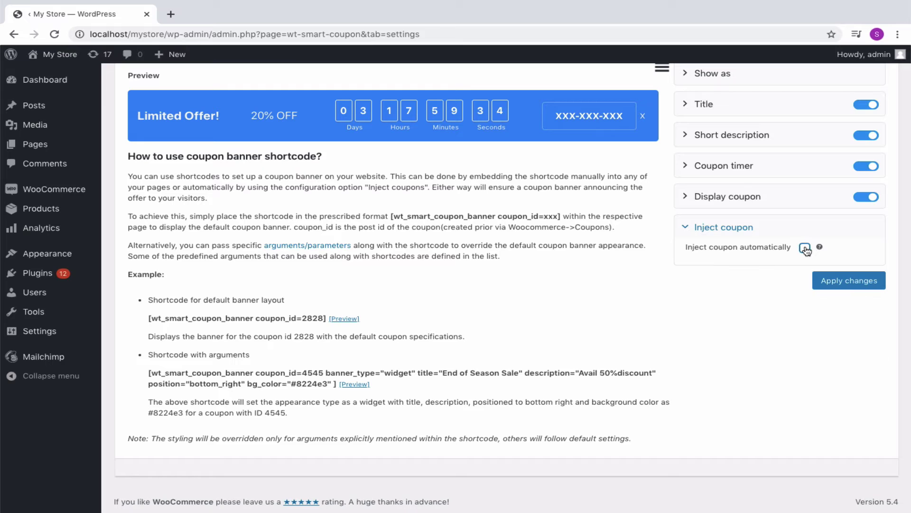
{"action": "left_click", "coordinate": [805, 248]}
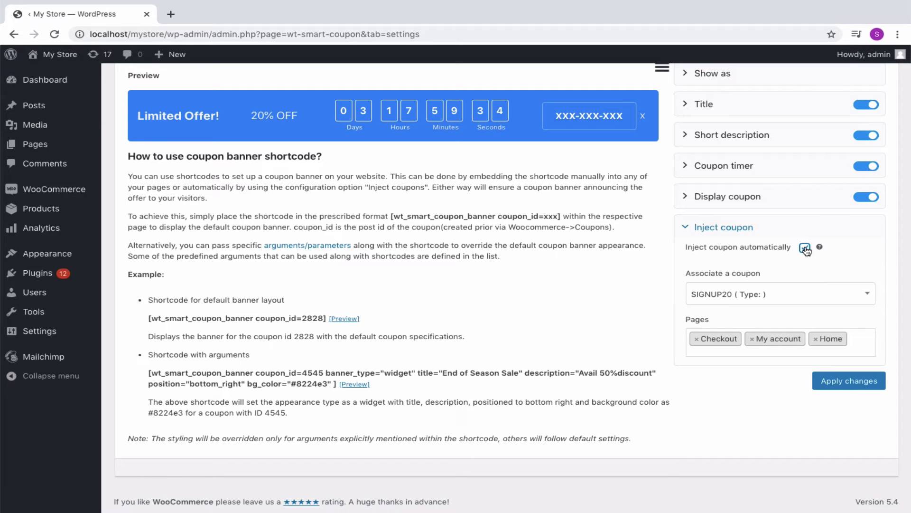
{"action": "left_click", "coordinate": [762, 297]}
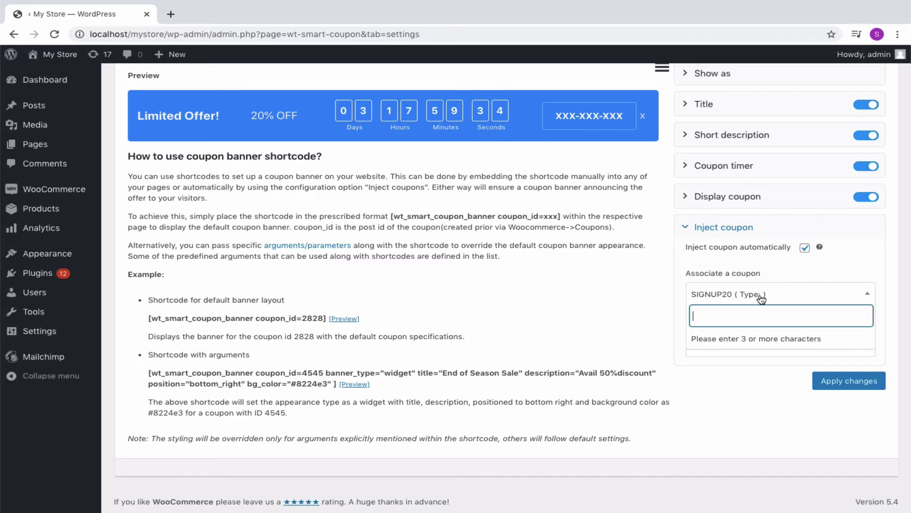
{"action": "type", "text": "flat20"}
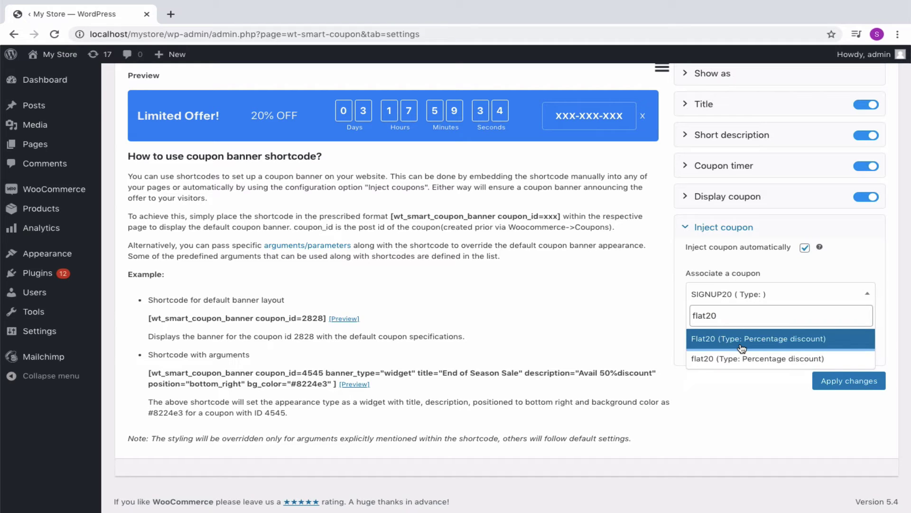
{"action": "key", "text": "Return"}
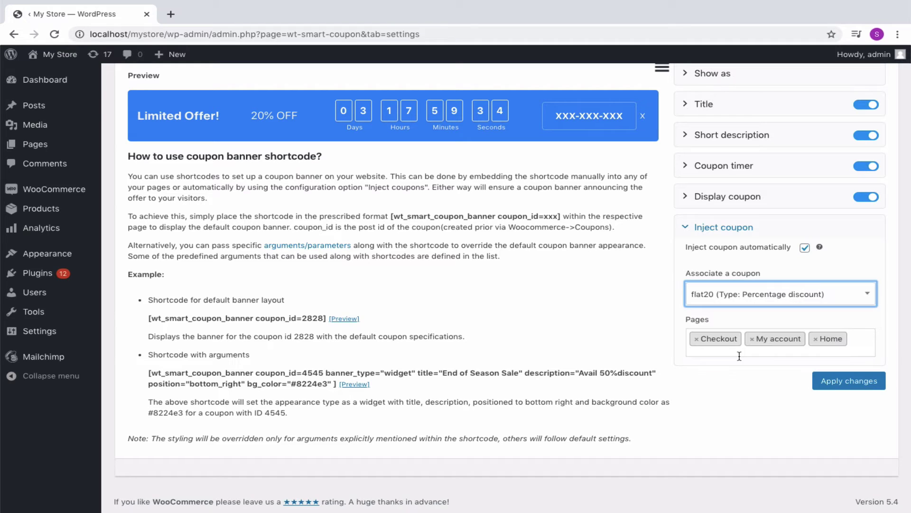
{"action": "left_click", "coordinate": [856, 334]}
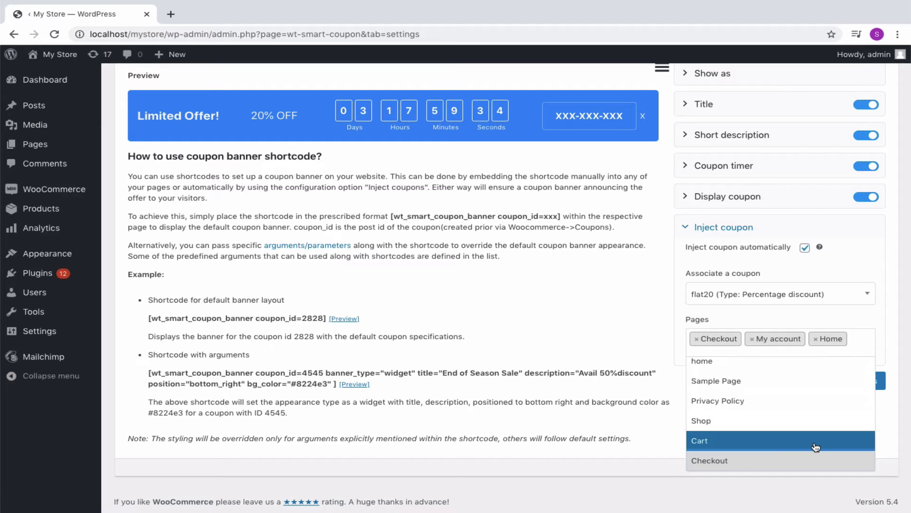
{"action": "scroll", "coordinate": [816, 448], "scroll_direction": "down", "scroll_amount": 2}
{"action": "scroll", "coordinate": [816, 448], "scroll_direction": "up", "scroll_amount": 2}
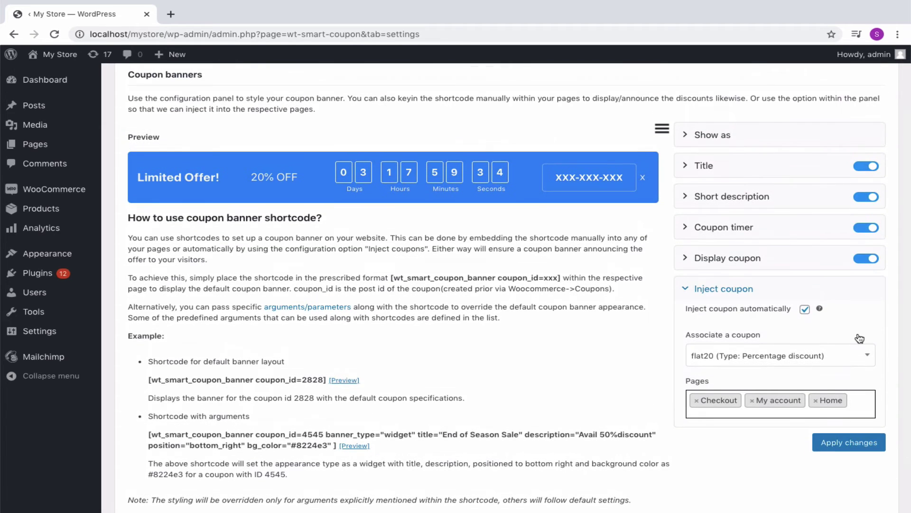
{"action": "left_click", "coordinate": [863, 447]}
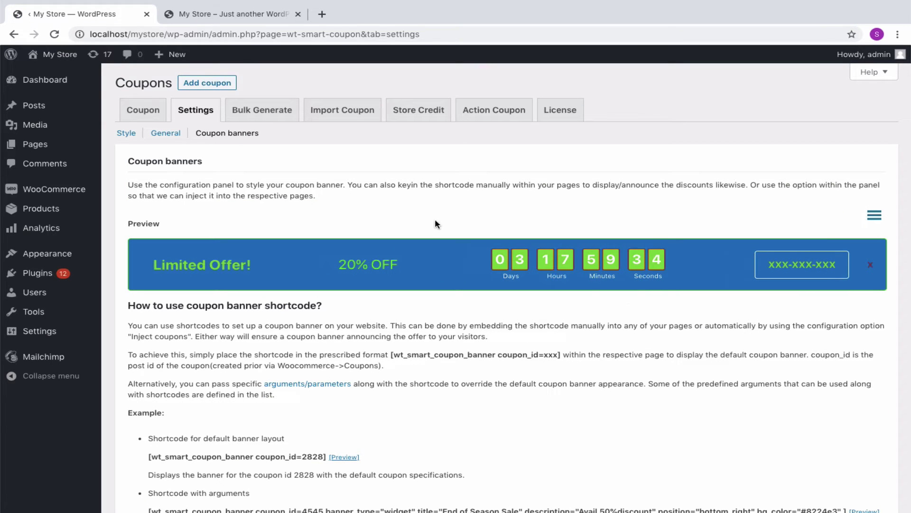
- Check the Limited Offer flat20 countdown banner on the storefront homepage, then return to the admin
{"action": "left_click", "coordinate": [250, 16]}
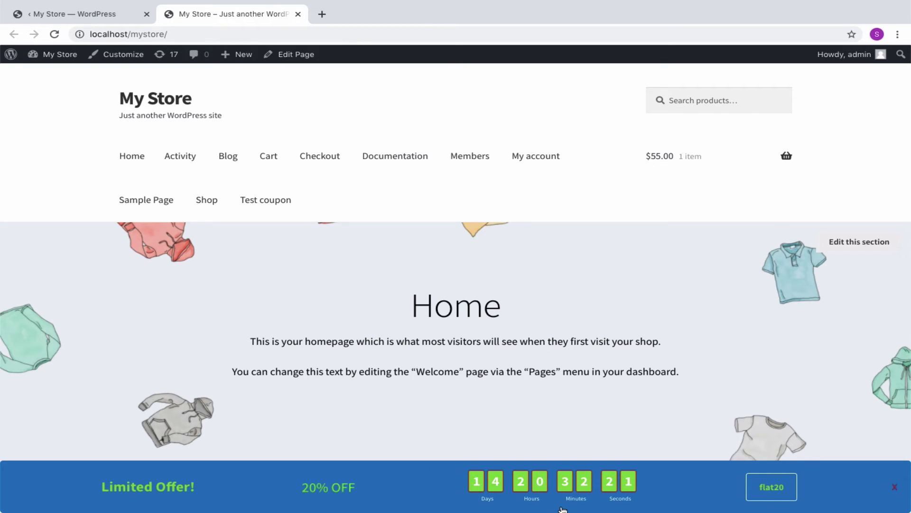
{"action": "left_click", "coordinate": [124, 15]}
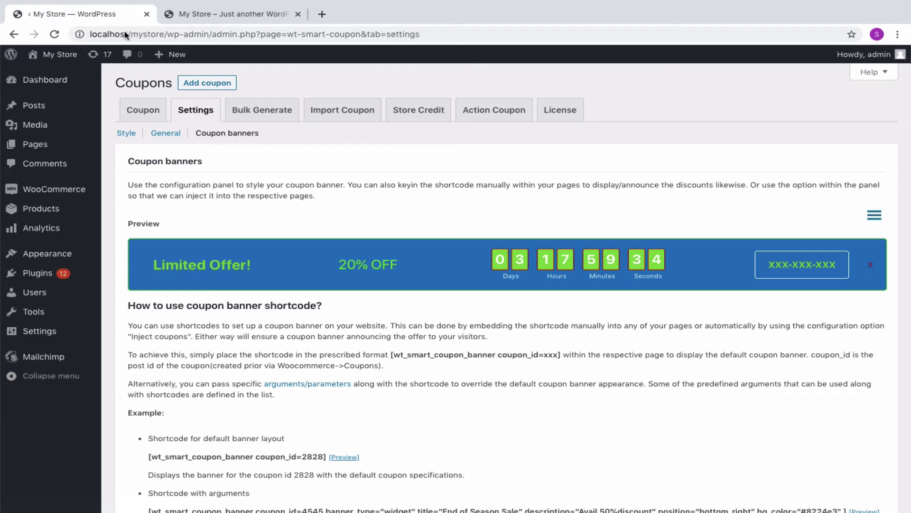
- Change the banner to a Bottom Left widget, apply changes, and view it on the storefront
{"action": "left_click", "coordinate": [875, 216]}
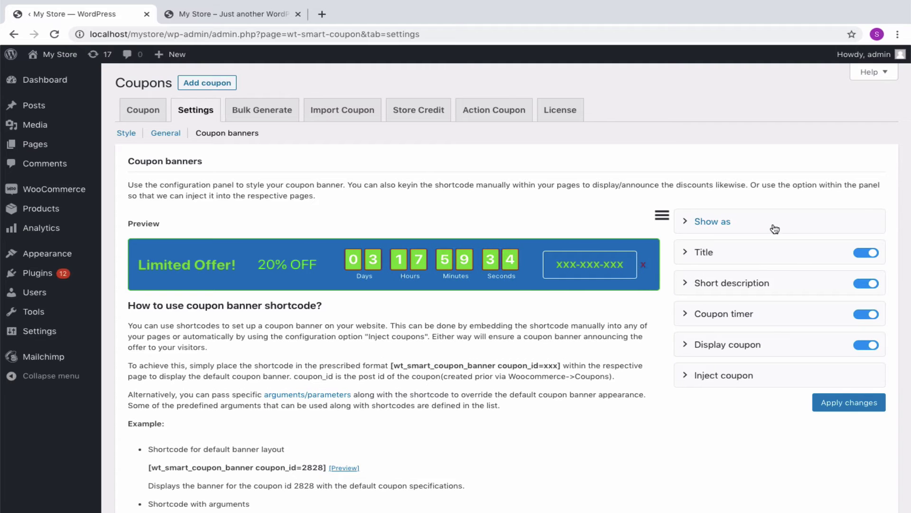
{"action": "left_click", "coordinate": [769, 227]}
{"action": "left_click", "coordinate": [753, 266]}
{"action": "left_click", "coordinate": [748, 298]}
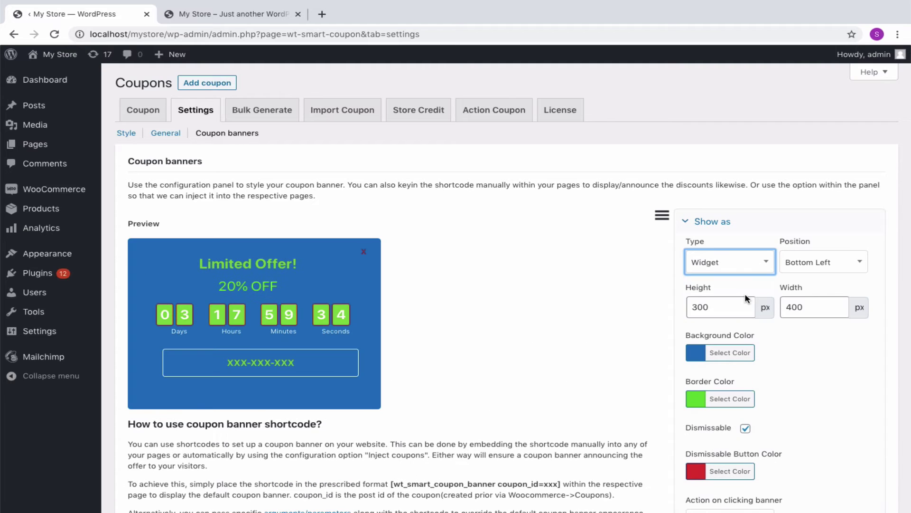
{"action": "left_click", "coordinate": [816, 270]}
{"action": "left_click", "coordinate": [820, 320]}
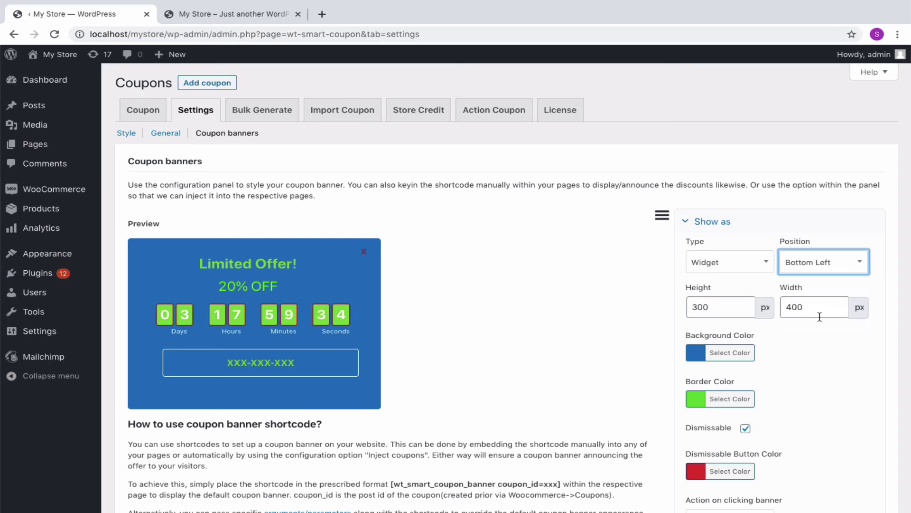
{"action": "scroll", "coordinate": [826, 402], "scroll_direction": "down", "scroll_amount": 5}
{"action": "left_click", "coordinate": [852, 441]}
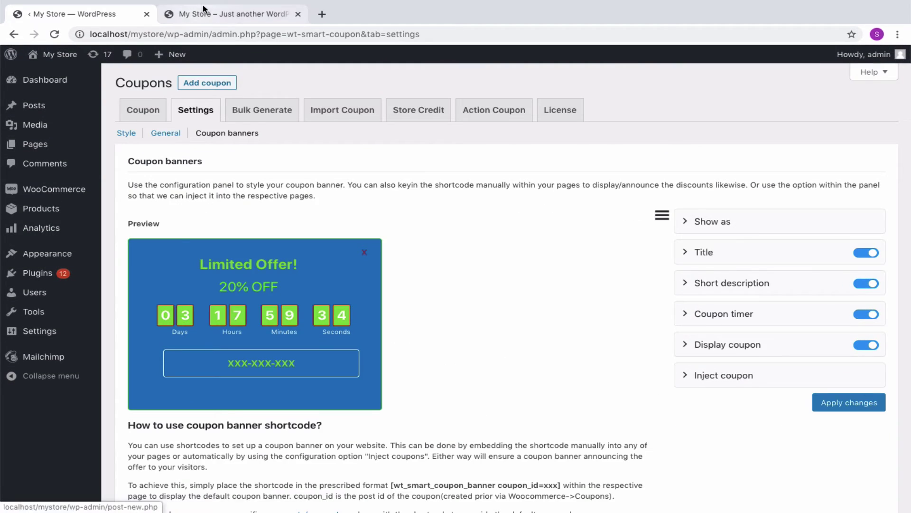
{"action": "left_click", "coordinate": [209, 14]}
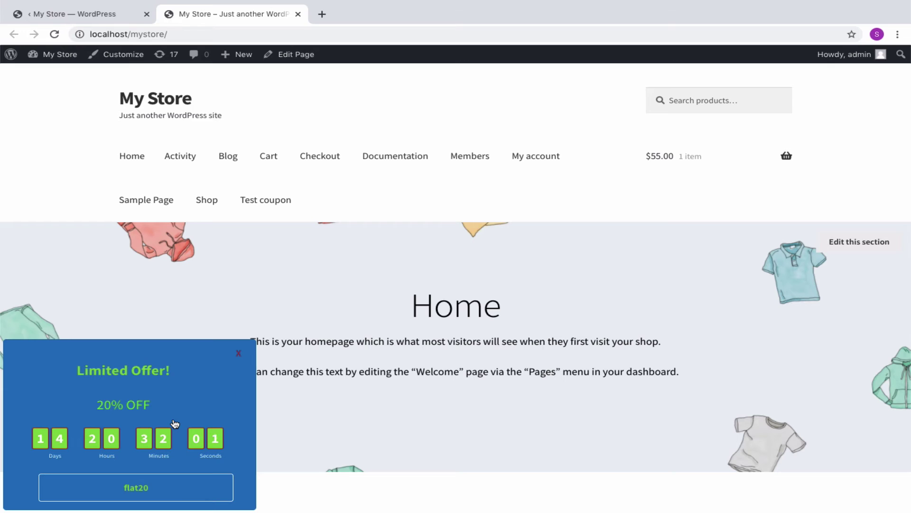
- Apply flat20 from the homepage widget for an $11.00 cart discount and proceed to checkout
{"action": "scroll", "coordinate": [156, 404], "scroll_direction": "down", "scroll_amount": 3}
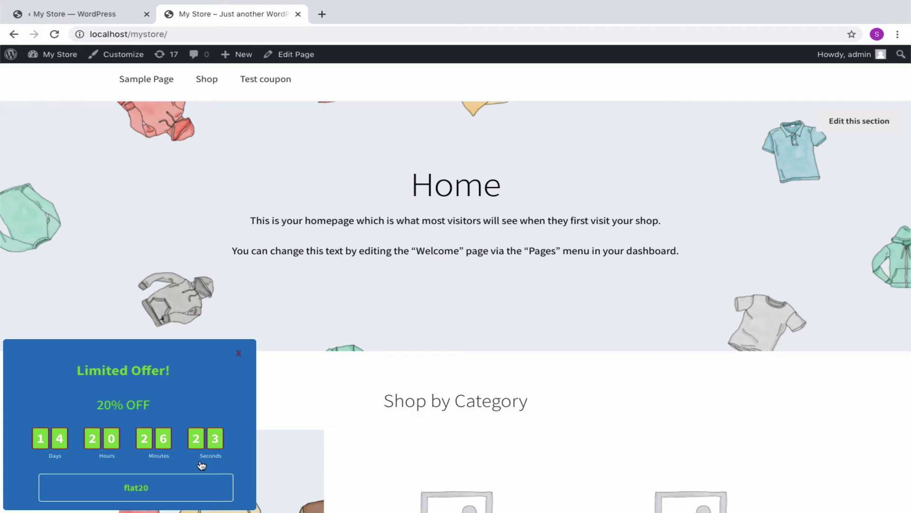
{"action": "left_click", "coordinate": [185, 483]}
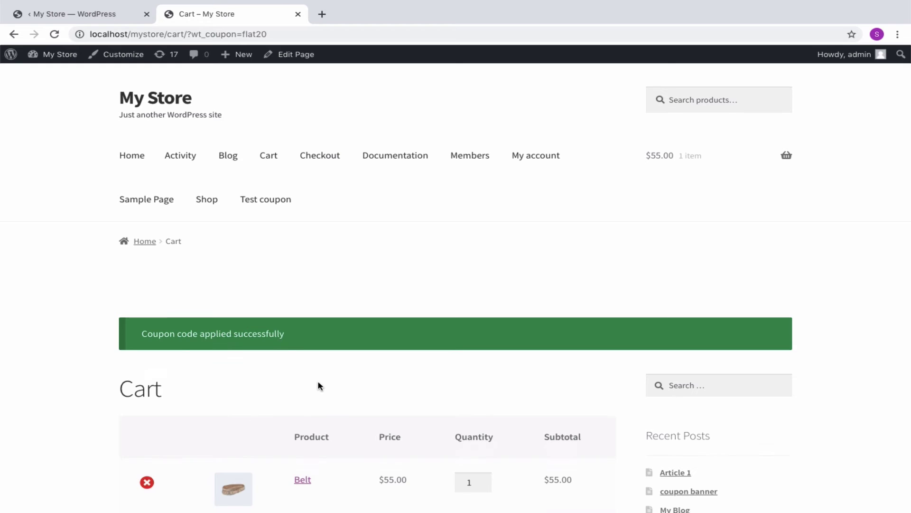
{"action": "scroll", "coordinate": [315, 385], "scroll_direction": "down", "scroll_amount": 4}
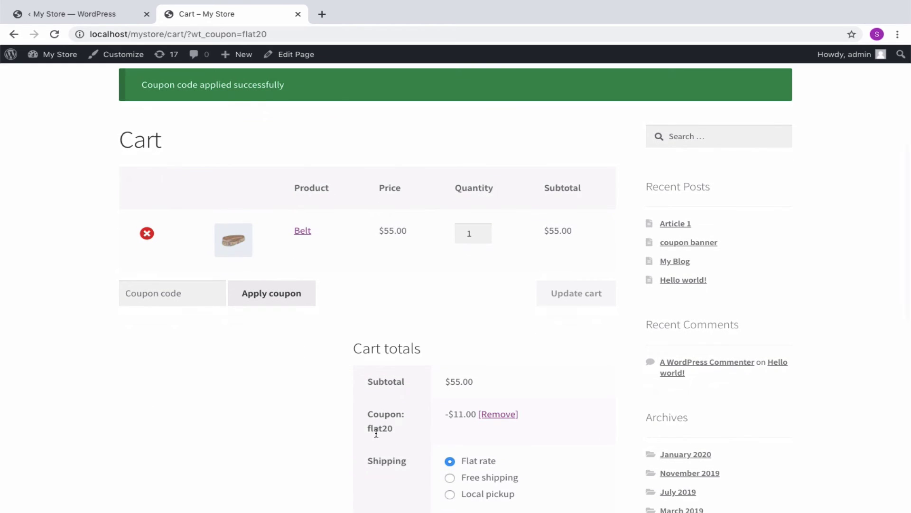
{"action": "scroll", "coordinate": [489, 421], "scroll_direction": "down", "scroll_amount": 5}
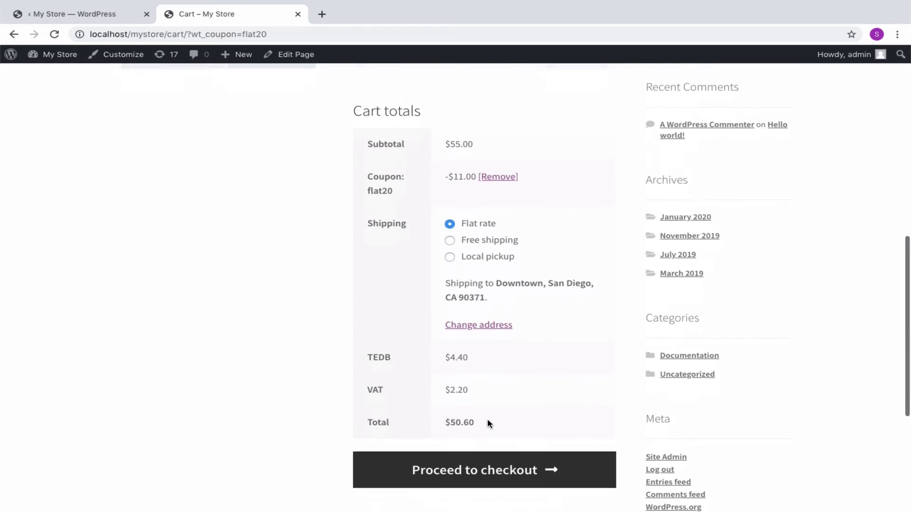
{"action": "left_click", "coordinate": [486, 422]}
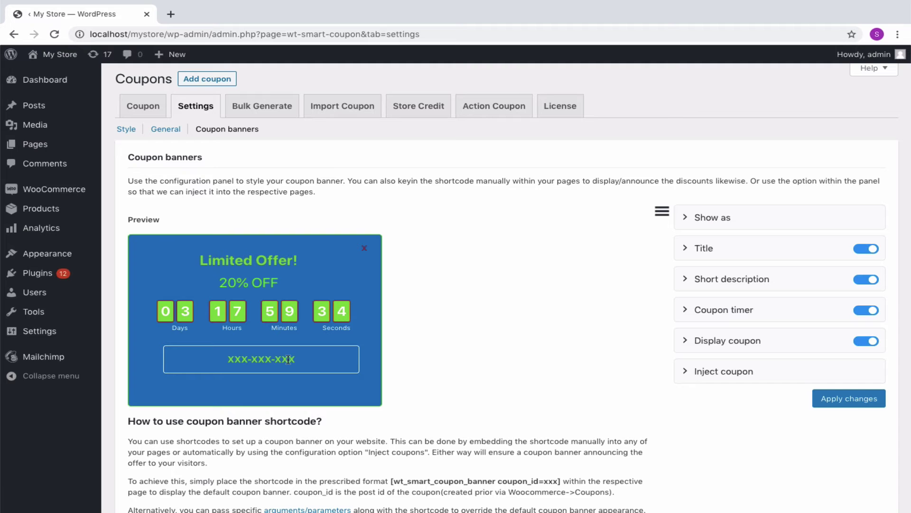
{"action": "scroll", "coordinate": [289, 359], "scroll_direction": "down", "scroll_amount": 4}
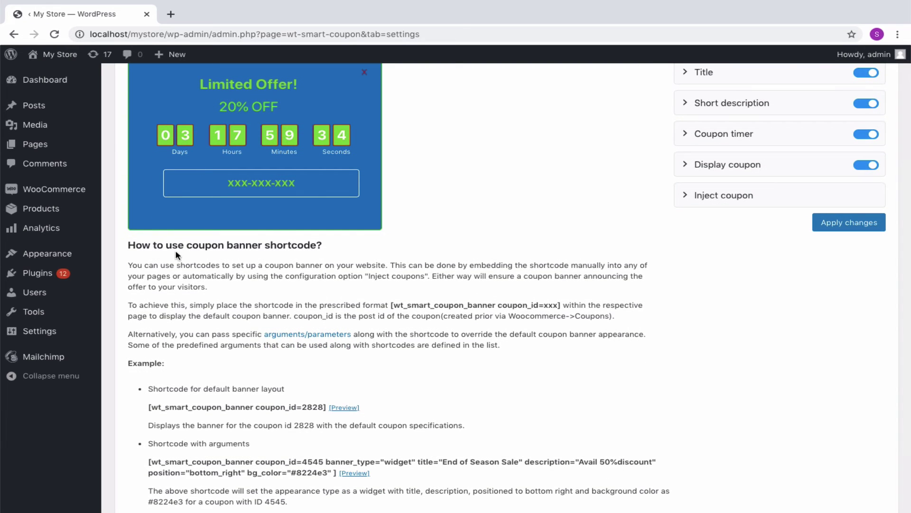
{"action": "scroll", "coordinate": [306, 263], "scroll_direction": "down", "scroll_amount": 2}
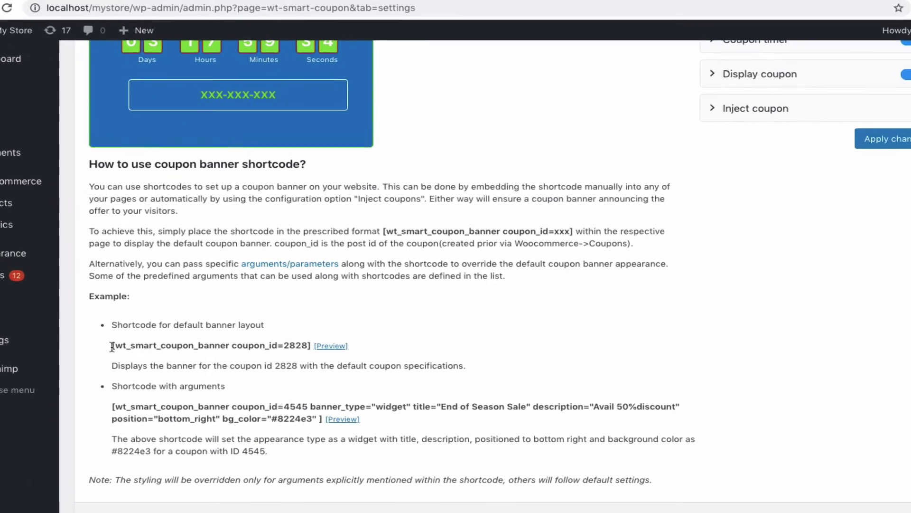
{"action": "left_click_drag", "start_coordinate": [148, 337], "coordinate": [325, 336]}
{"action": "left_click_drag", "start_coordinate": [280, 363], "coordinate": [284, 363]}
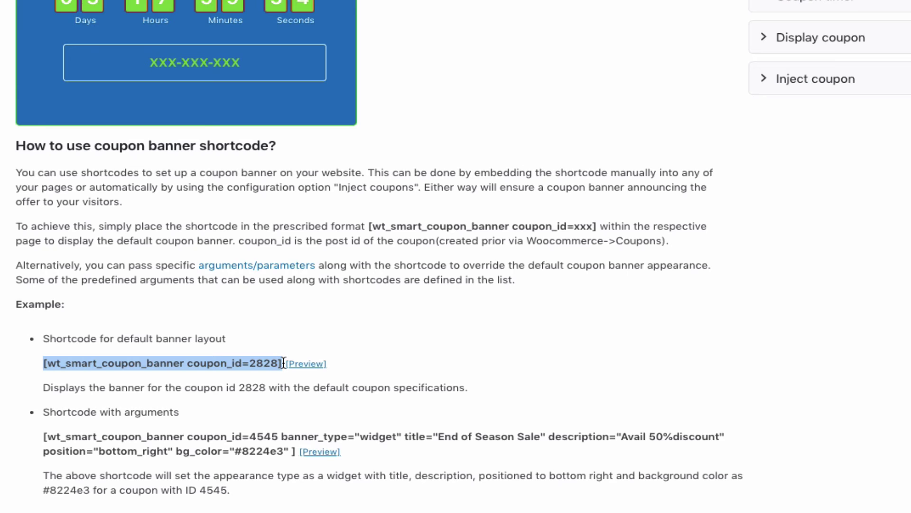
{"action": "left_click", "coordinate": [283, 362]}
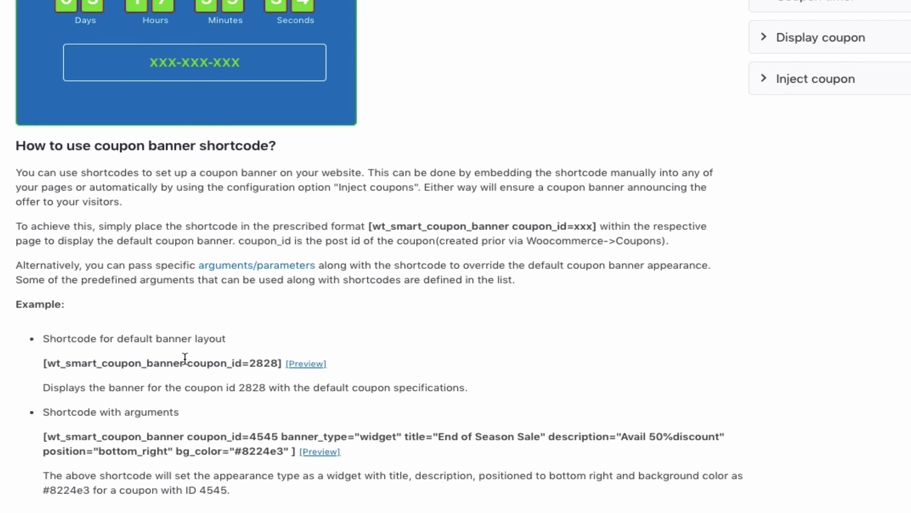
{"action": "left_click_drag", "start_coordinate": [185, 359], "coordinate": [279, 364]}
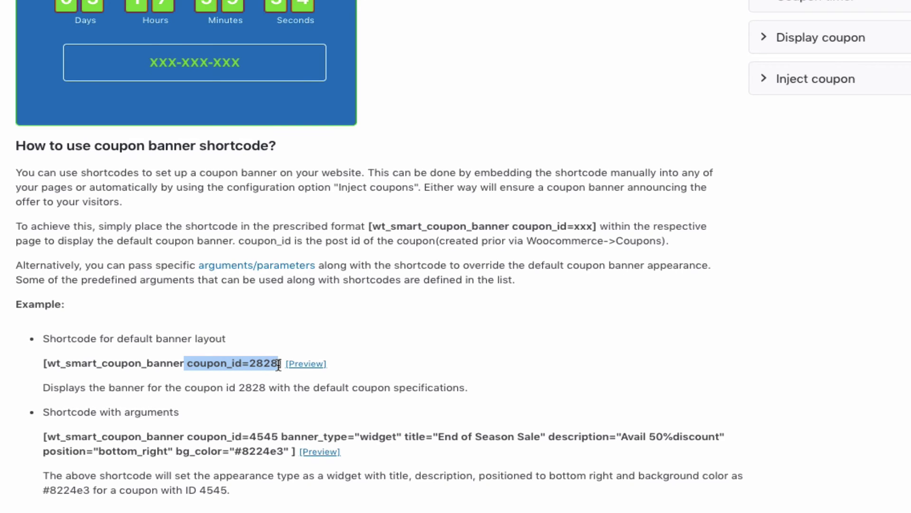
{"action": "left_click", "coordinate": [279, 364]}
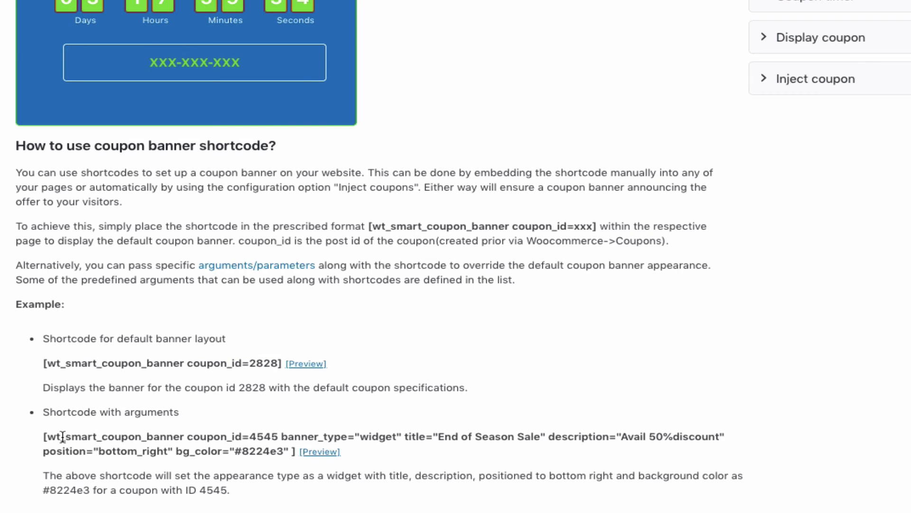
{"action": "left_click_drag", "start_coordinate": [44, 437], "coordinate": [297, 451]}
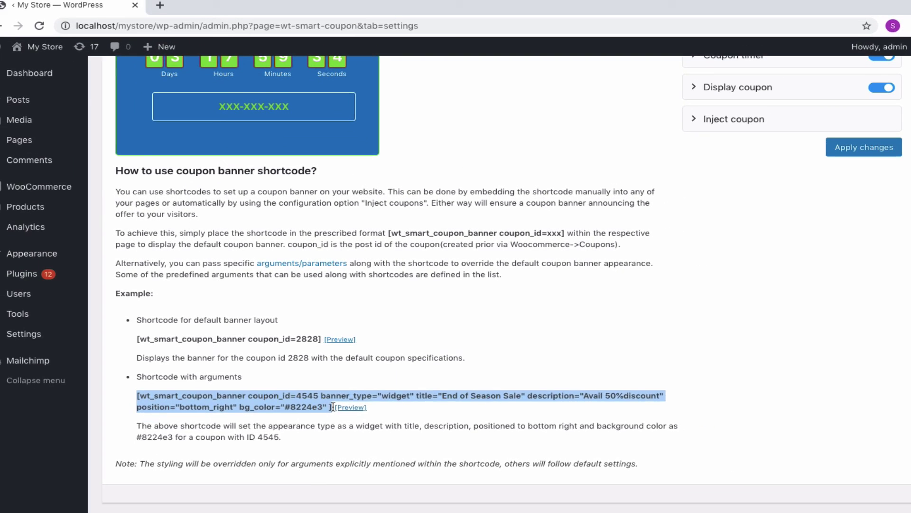
{"action": "left_click", "coordinate": [538, 434]}
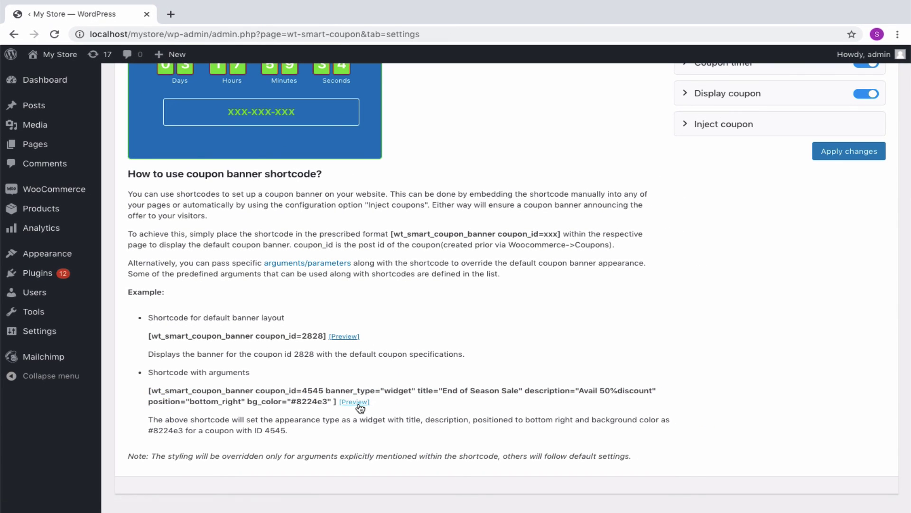
{"action": "left_click", "coordinate": [345, 336]}
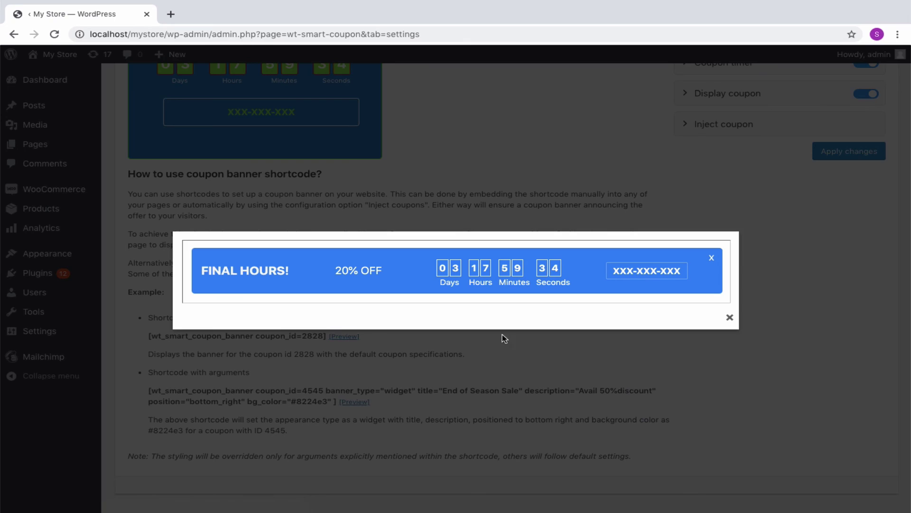
{"action": "left_click", "coordinate": [730, 317]}
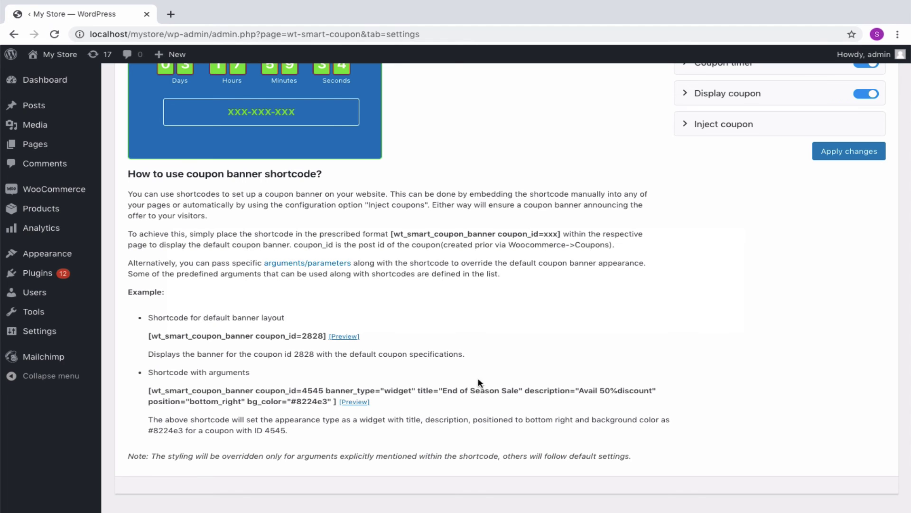
{"action": "left_click", "coordinate": [355, 403]}
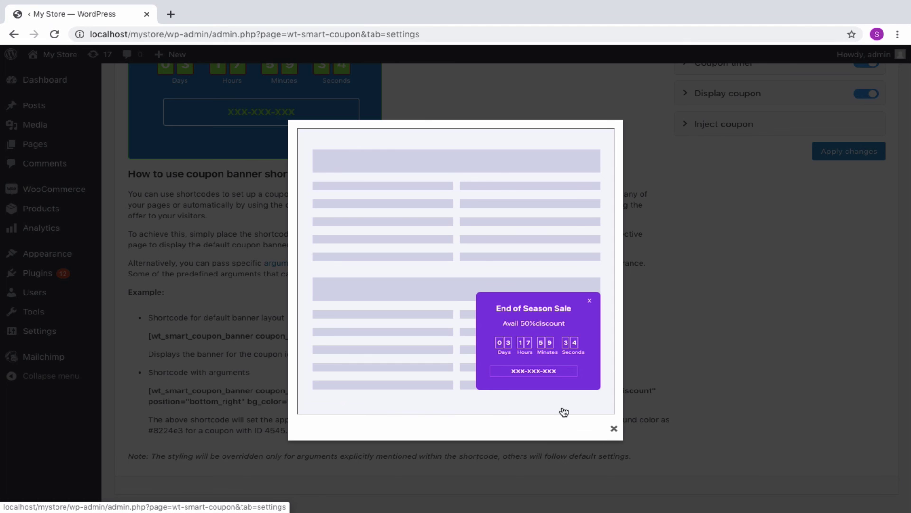
{"action": "left_click", "coordinate": [613, 429]}
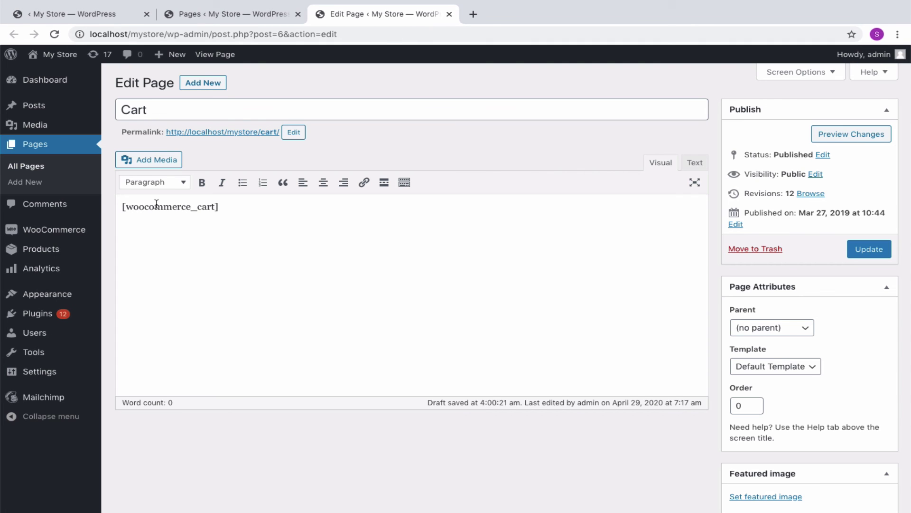
- Paste [wt_smart_coupon_banner coupon_id=3379] below the cart shortcode and update the Cart page
{"action": "left_click", "coordinate": [141, 239]}
{"action": "type", "text": "[wt_smart_coupon_banner coupon_id=xxxx]"}
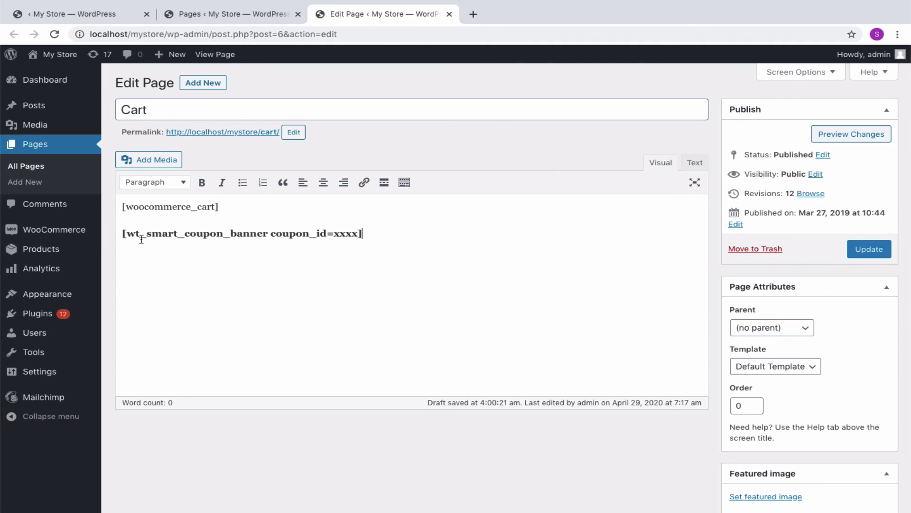
{"action": "left_click", "coordinate": [359, 233]}
{"action": "key", "text": "BackSpace"}
{"action": "key", "text": "BackSpace"}
{"action": "key", "text": "BackSpace"}
{"action": "key", "text": "BackSpace"}
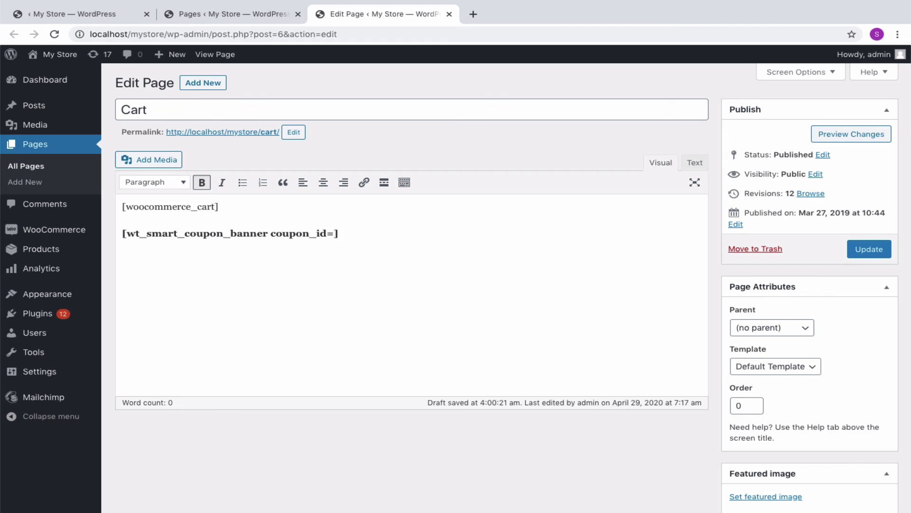
{"action": "type", "text": "3379"}
{"action": "left_click", "coordinate": [859, 256]}
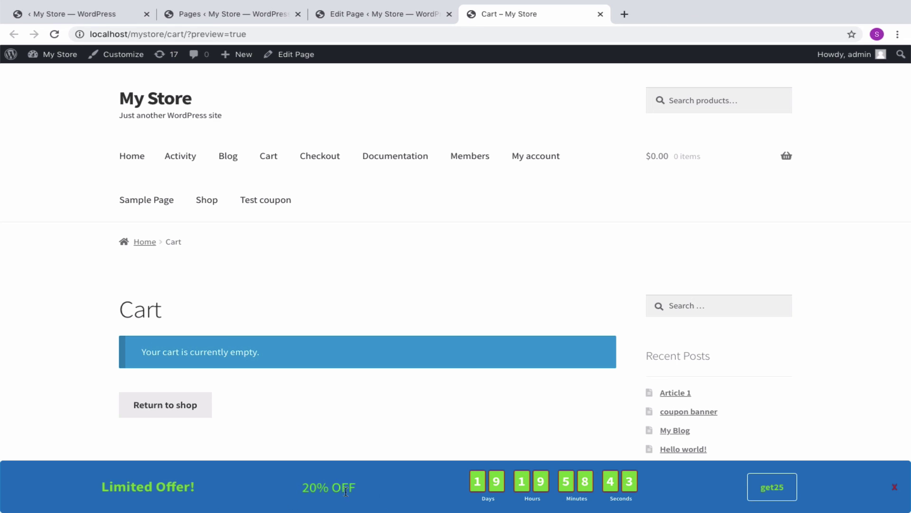
- Replace the banner shortcode with the version carrying banner_type, title, description, position and bg_color, then update and preview
{"action": "key", "text": "ctrl+w"}
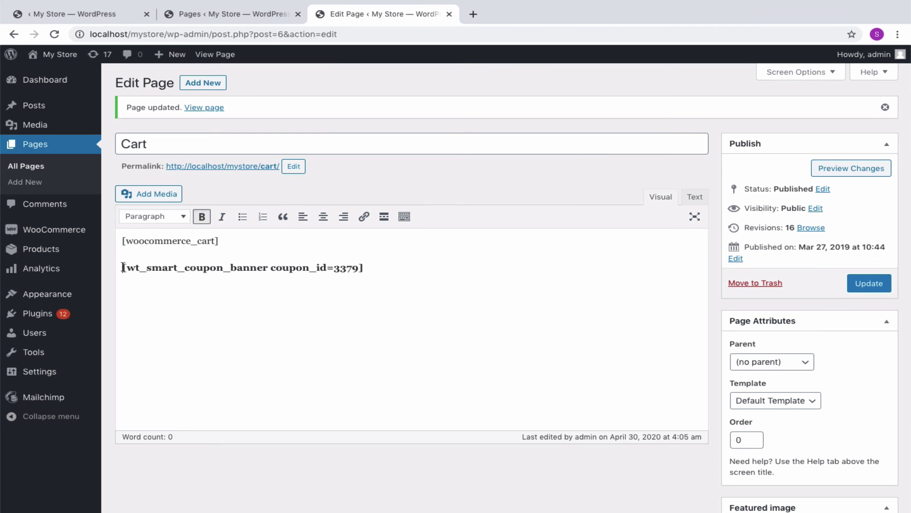
{"action": "left_click_drag", "start_coordinate": [123, 267], "coordinate": [376, 264]}
{"action": "type", "text": "[wt_smart_coupon_banner coupon_id=3379 banner_type=\"widget\" title=\"End of Season Sale\" description=\"Avail 50%discount\" position=\"bottom_right\" bg_color=\"#8224e3\" ]"}
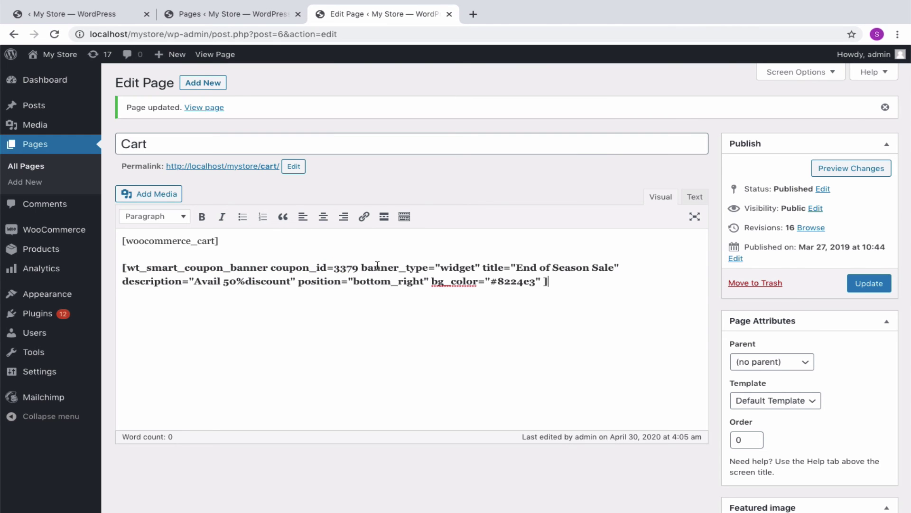
{"action": "left_click", "coordinate": [875, 280]}
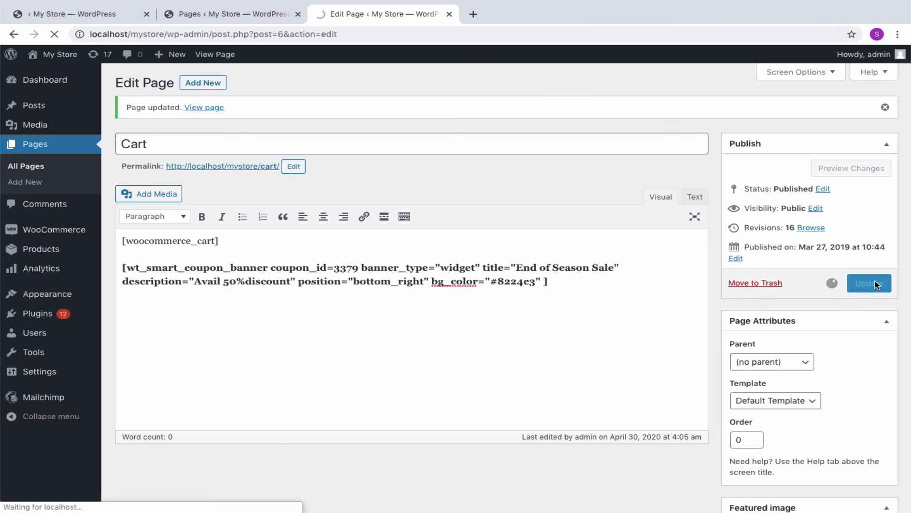
{"action": "left_click", "coordinate": [850, 168]}
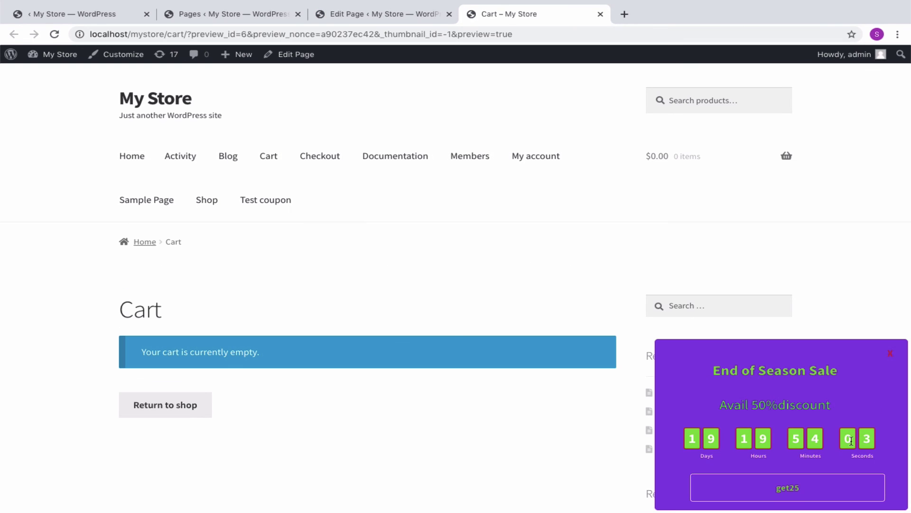